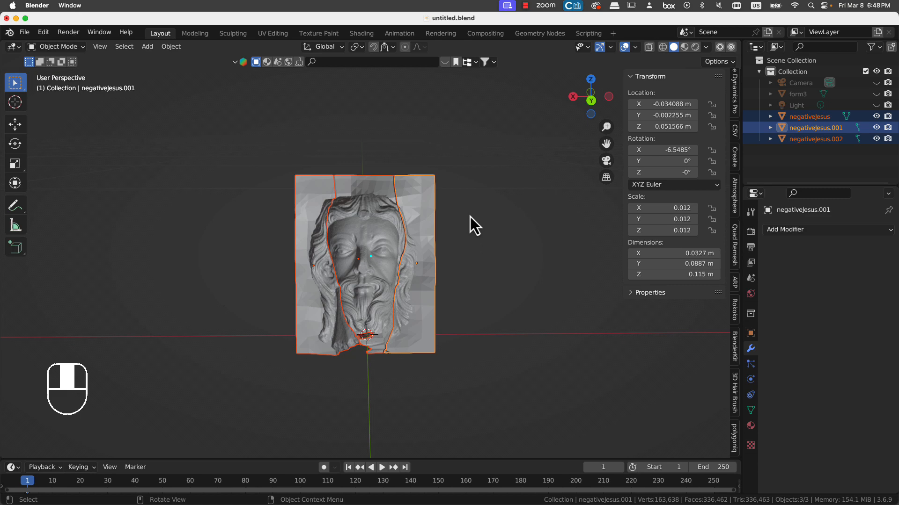
Step: Try to move the mold side piece negativeJesus.001 sideways away from the face
click(420, 253)
scroll(392, 242, left, 5)
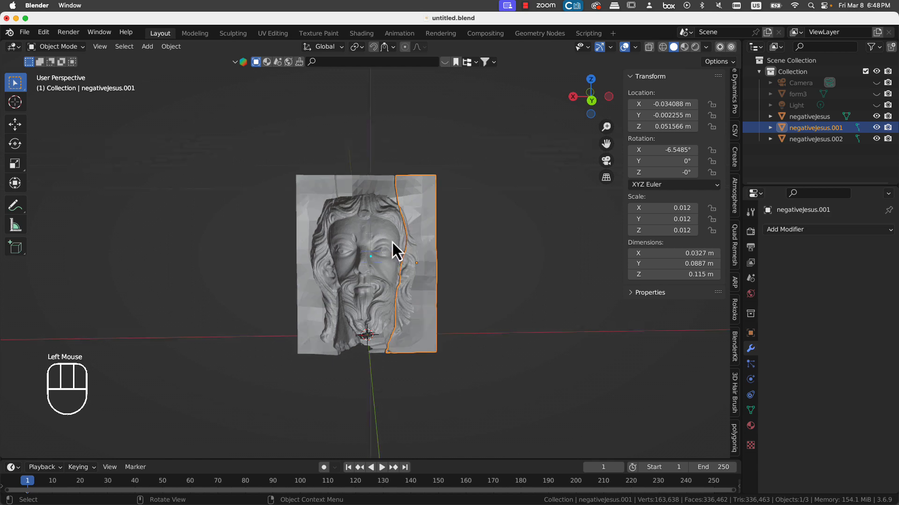
scroll(390, 245, right, 6)
scroll(389, 245, left, 3)
scroll(382, 243, left, 3)
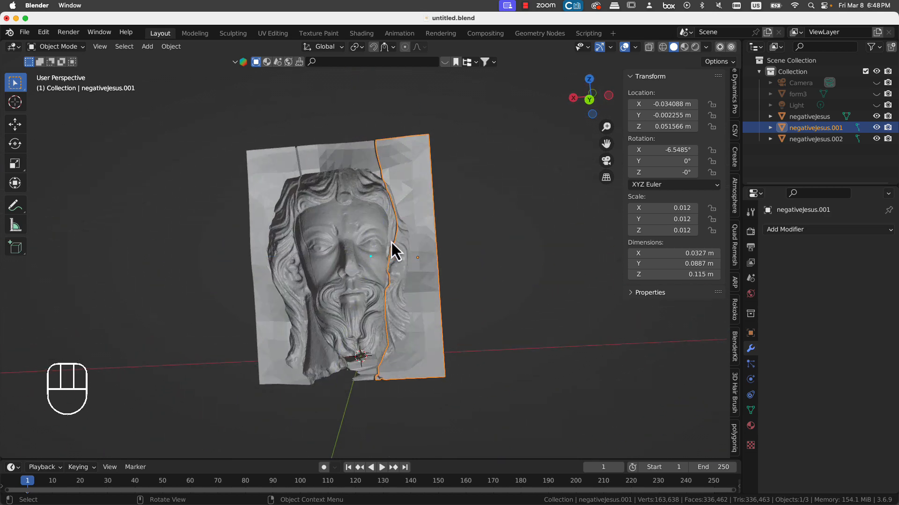
key(g)
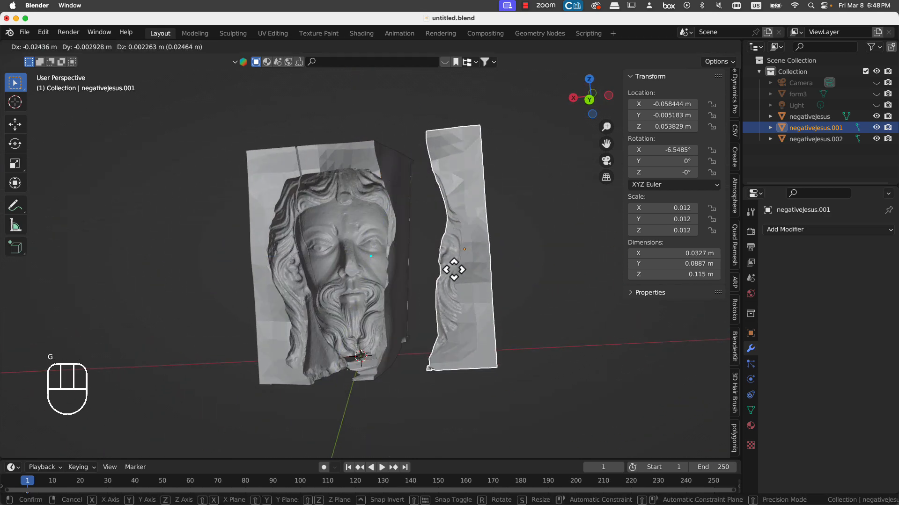
right_click(453, 270)
click(380, 245)
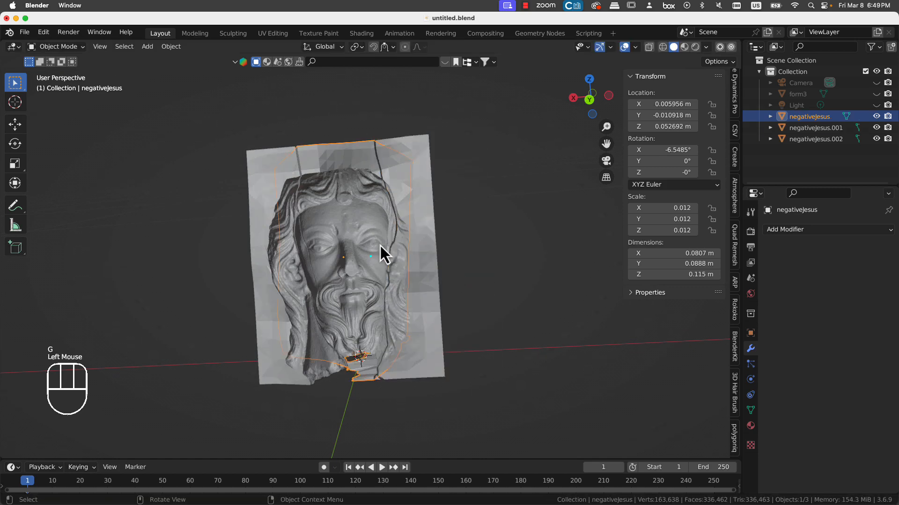
scroll(305, 280, down, 2)
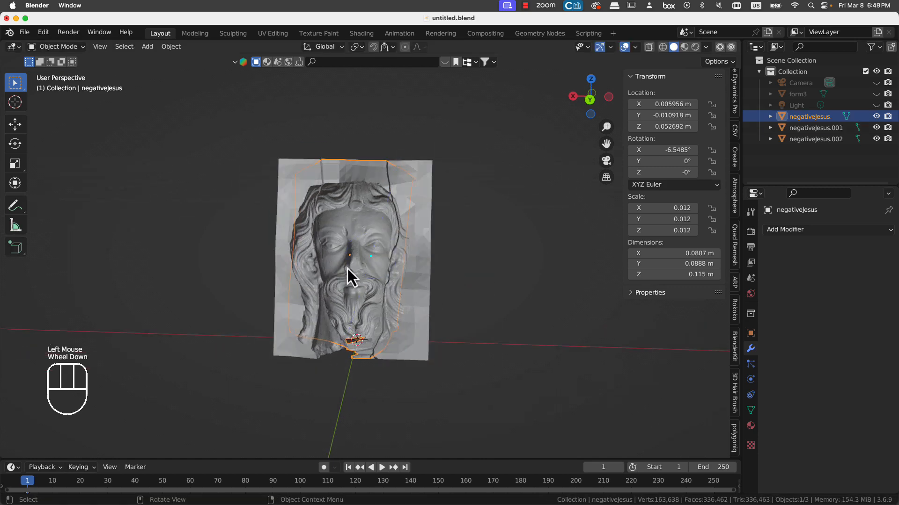
mouse_move(351, 264)
middle_down()
mouse_move(368, 293)
mouse_move(327, 291)
middle_up()
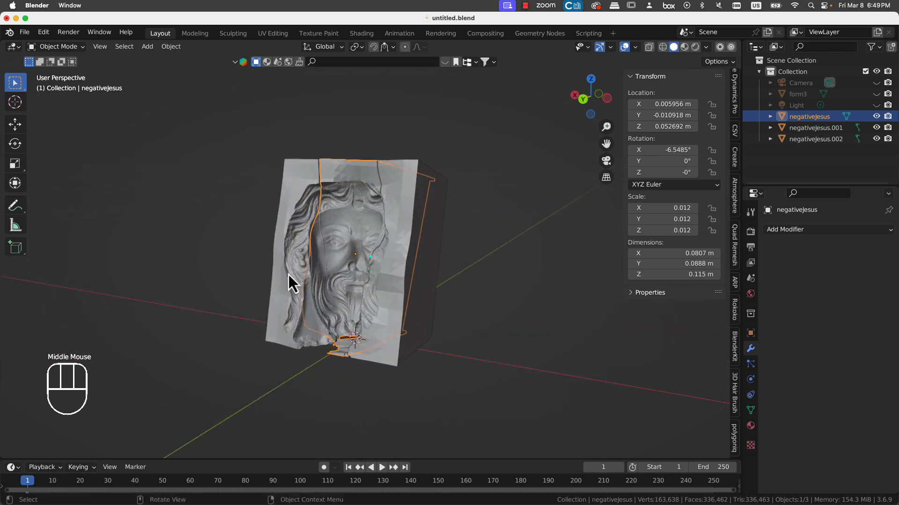
key(shift+a)
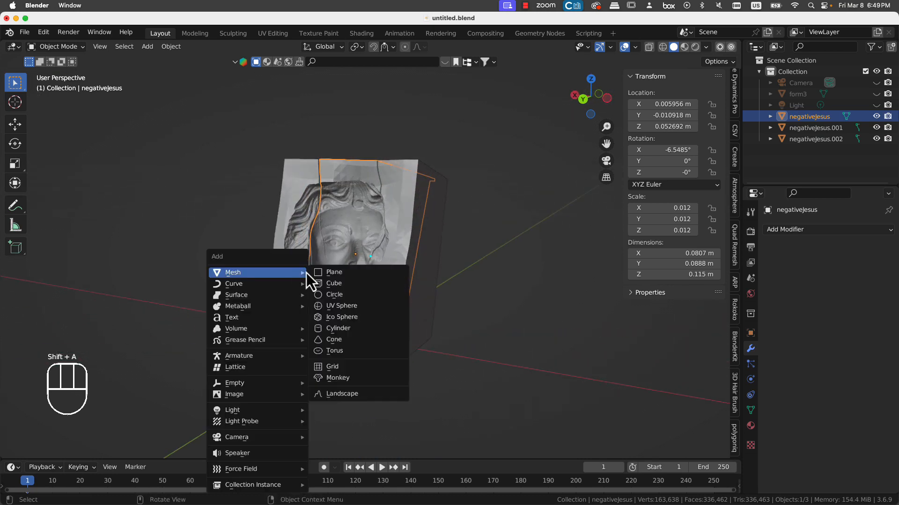
key(Escape)
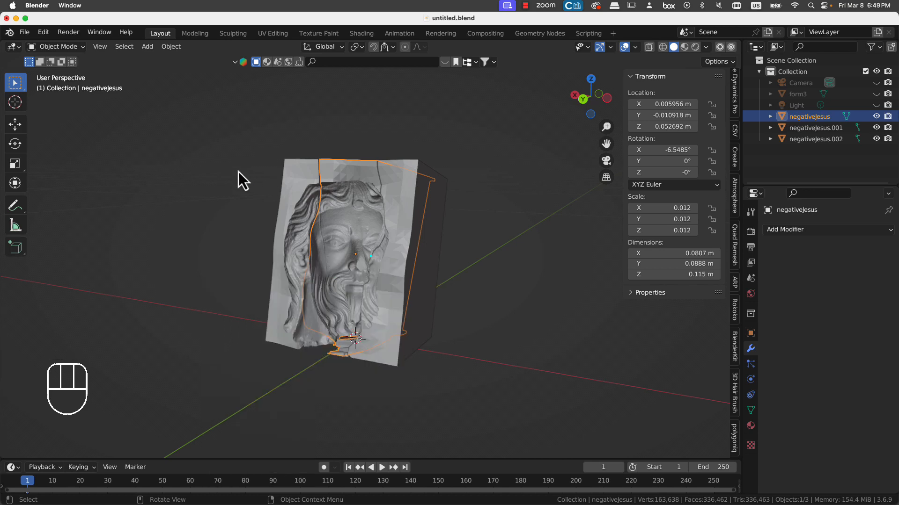
click(24, 32)
mouse_move(84, 195)
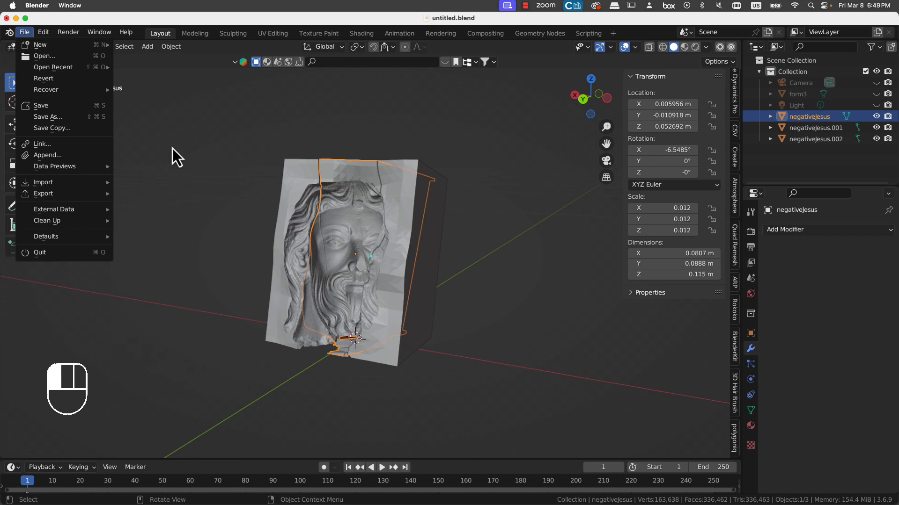
scroll(205, 225, down, 2)
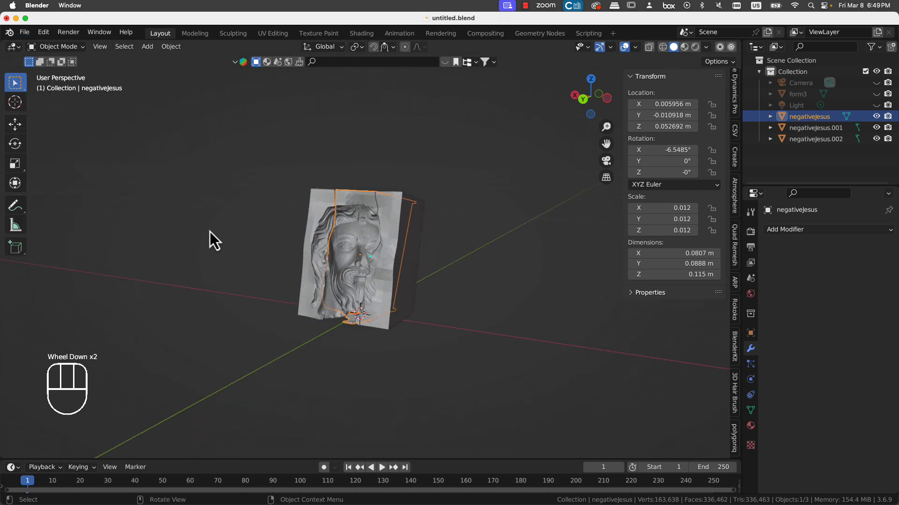
click(24, 32)
click(257, 119)
scroll(234, 220, down, 3)
middle_drag(232, 205, 287, 296)
scroll(287, 279, down, 3)
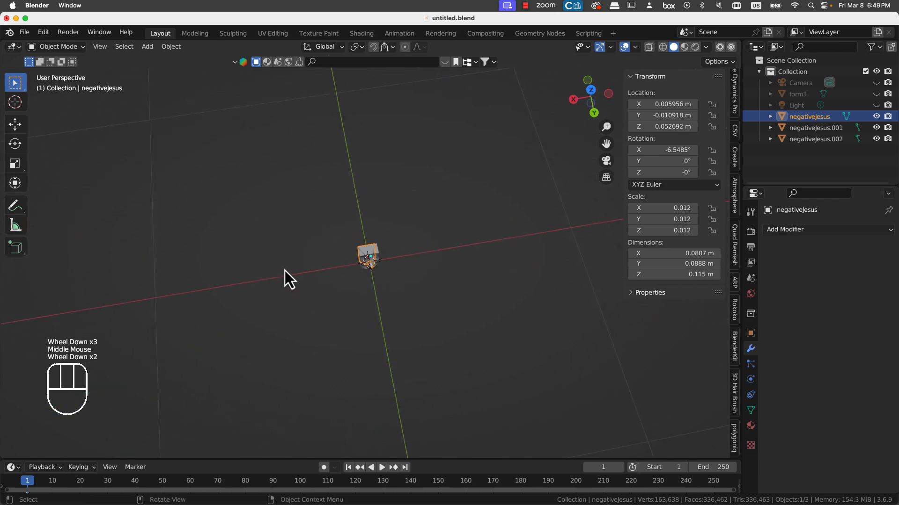
scroll(357, 260, up, 5)
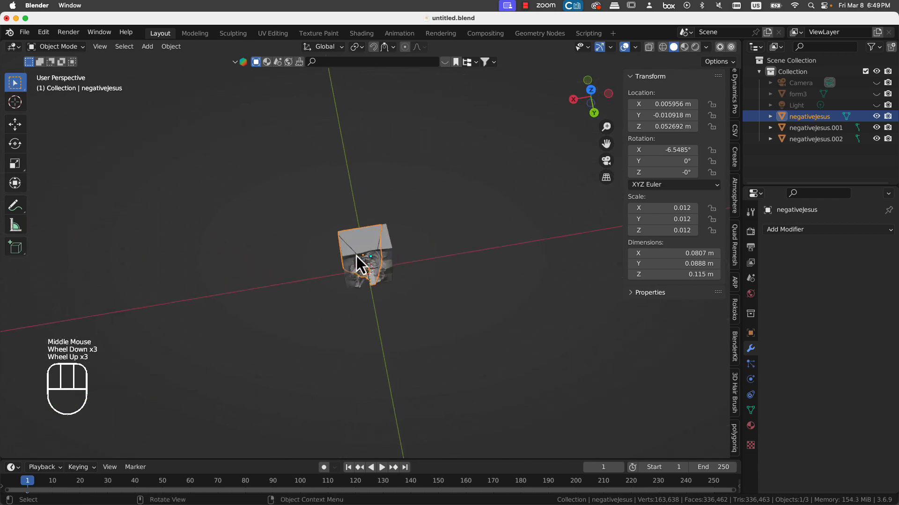
middle_drag(229, 281, 233, 308)
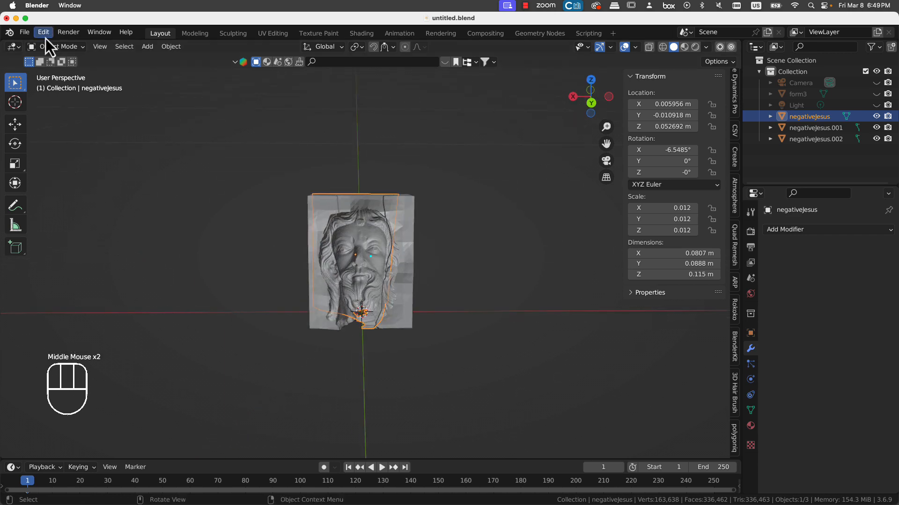
Step: Append the form3 object from the Object folder of printing volumes.blend on the Desktop
click(26, 33)
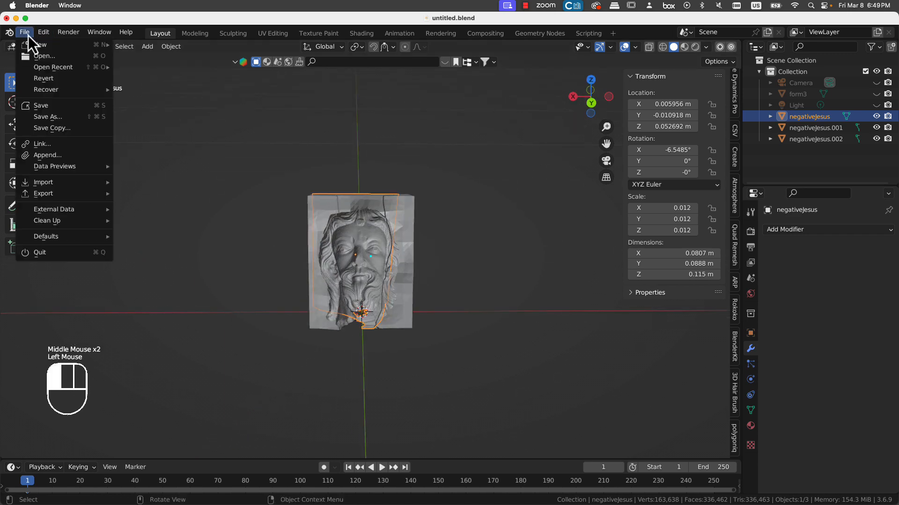
click(65, 155)
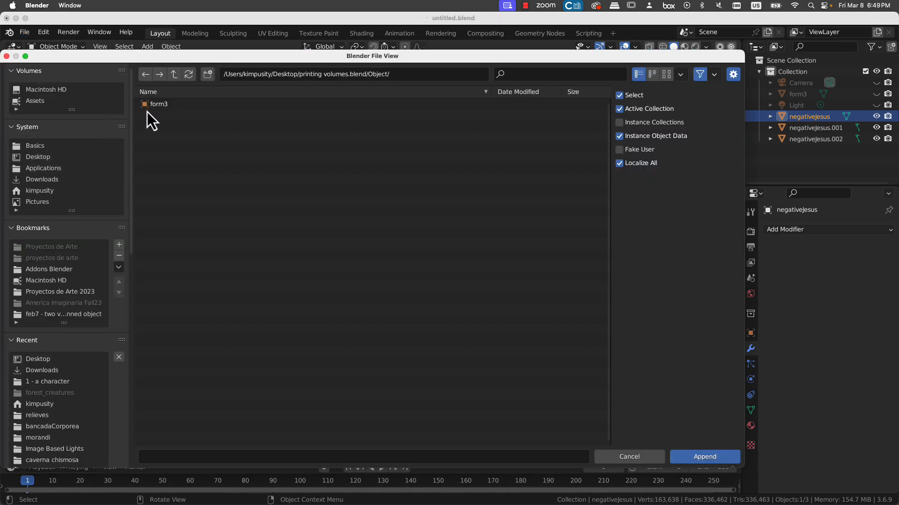
click(174, 78)
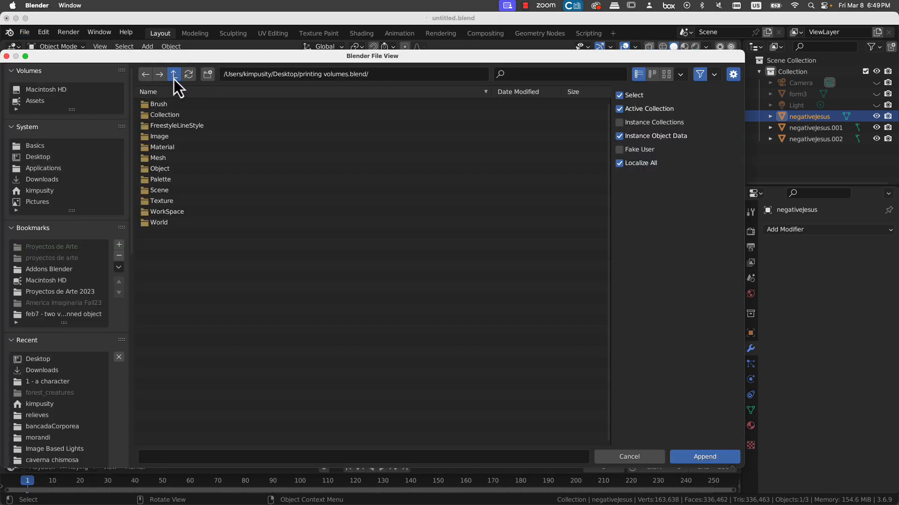
click(173, 78)
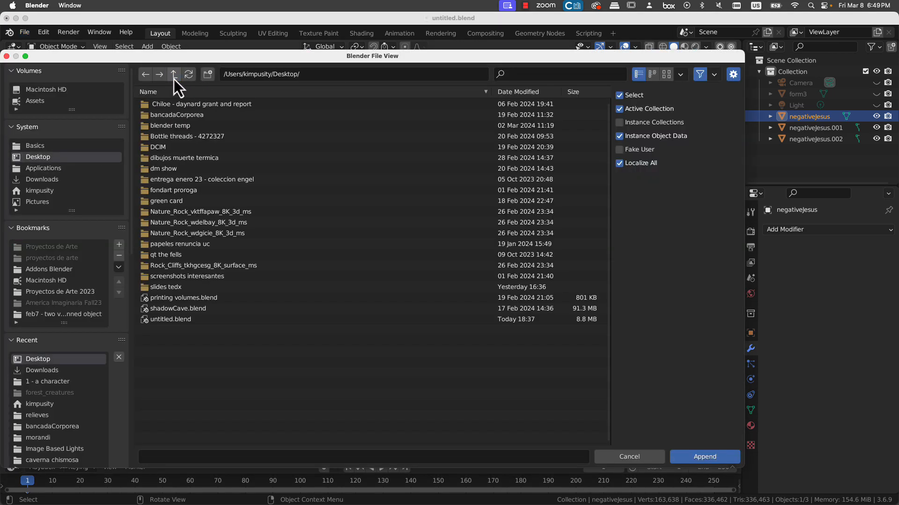
click(146, 76)
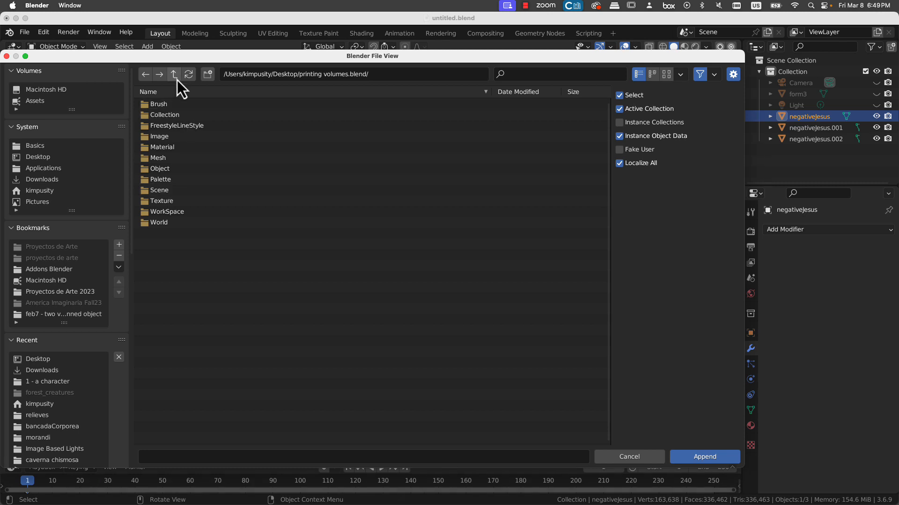
click(170, 171)
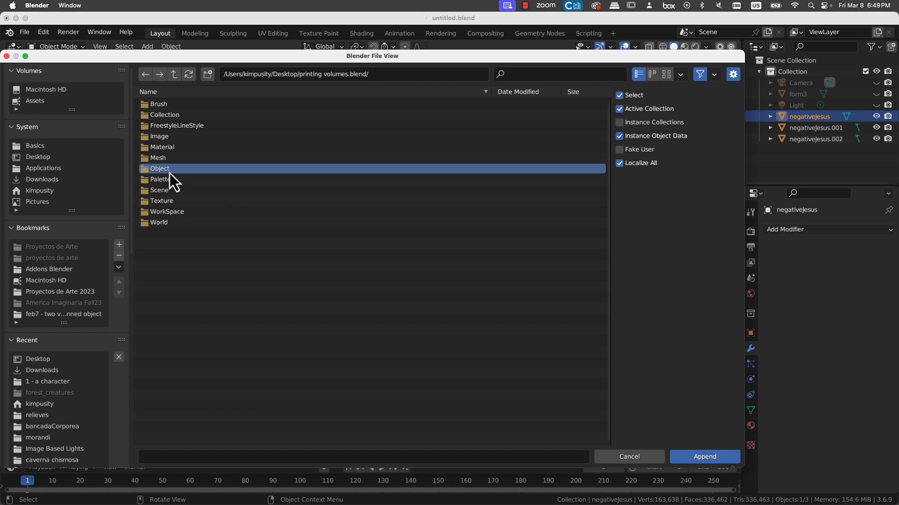
double_click(165, 172)
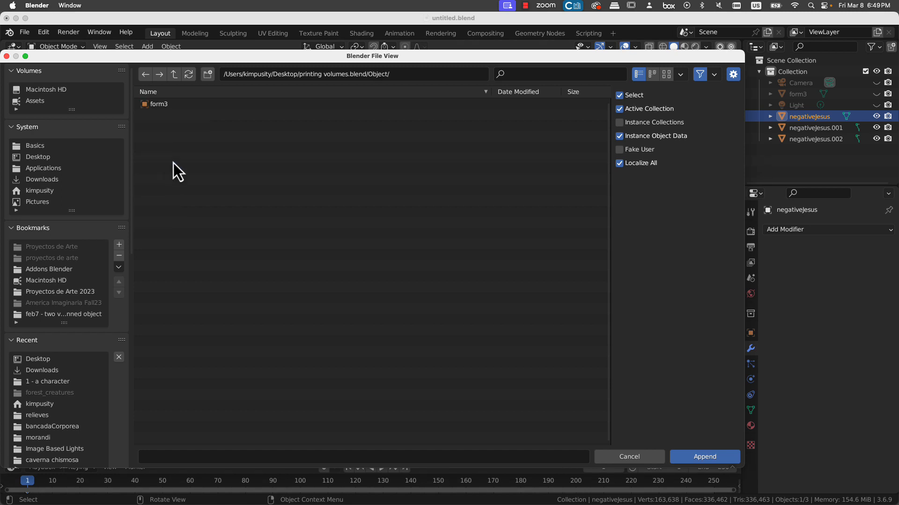
click(164, 106)
double_click(163, 108)
scroll(363, 305, down, 2)
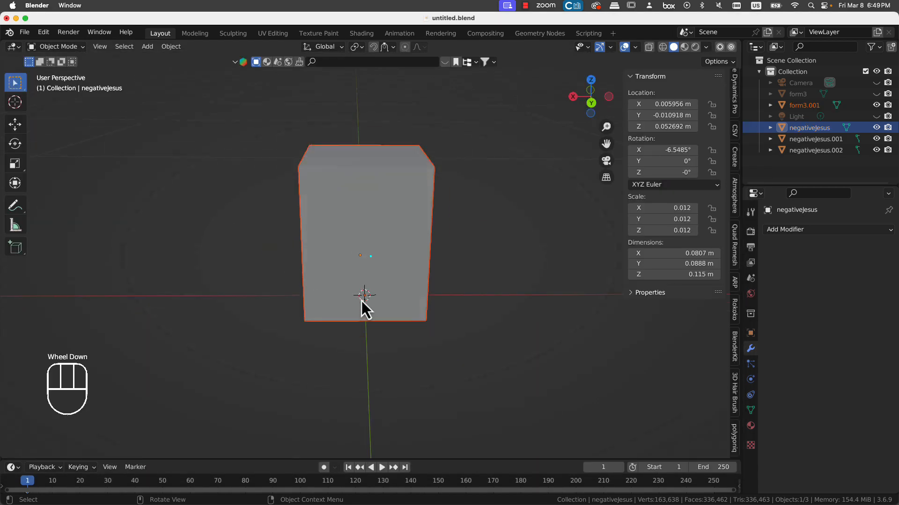
middle_drag(363, 305, 294, 289)
scroll(288, 287, up, 1)
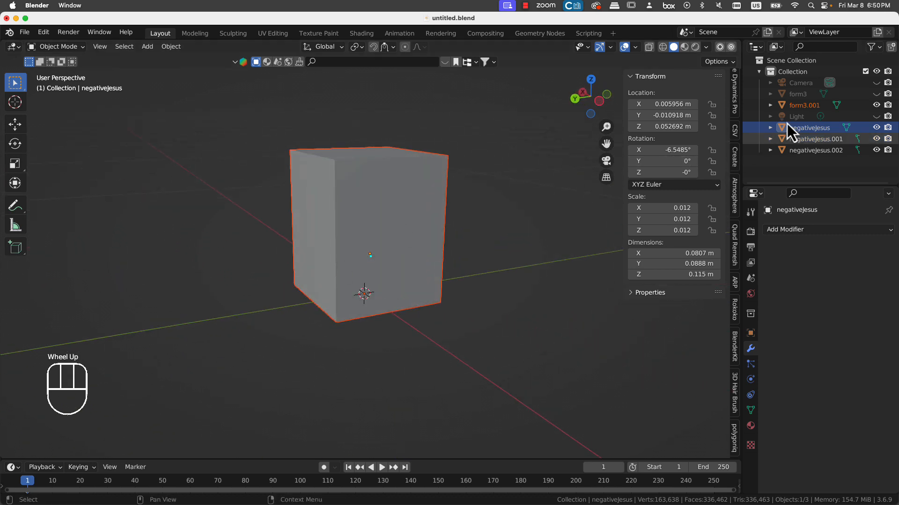
Step: Turn on X-ray display and compare the mold's size with the surrounding form3.001 print volume
click(877, 130)
click(877, 129)
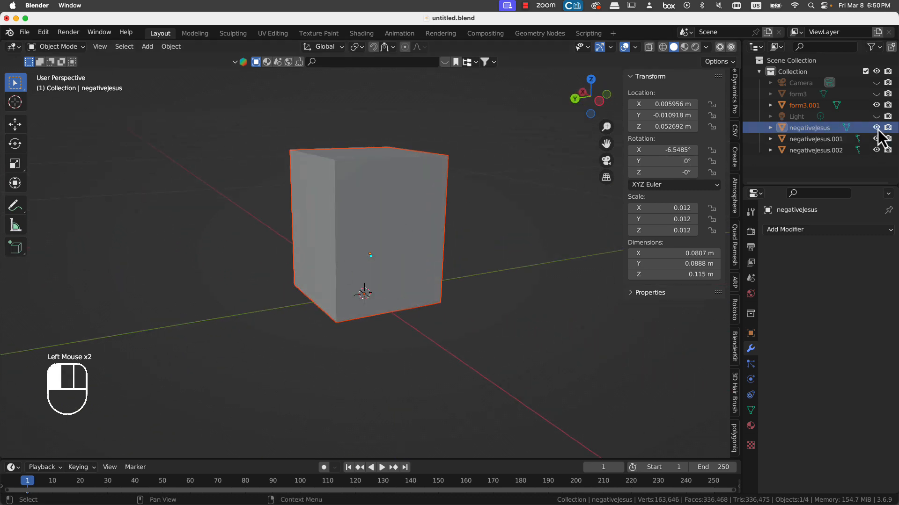
click(649, 47)
middle_drag(389, 330, 420, 316)
scroll(406, 328, up, 2)
scroll(405, 327, up, 1)
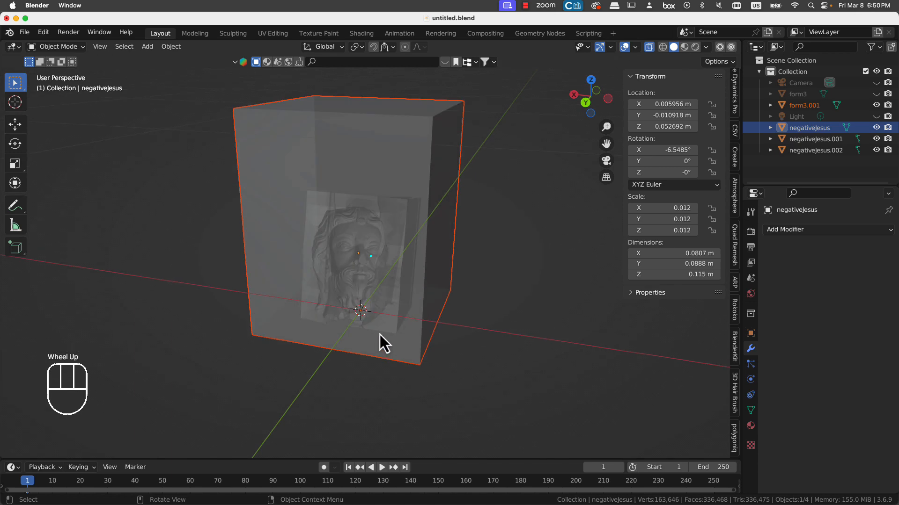
Step: Delete the form3.001 print volume box and turn X-ray display off
click(275, 179)
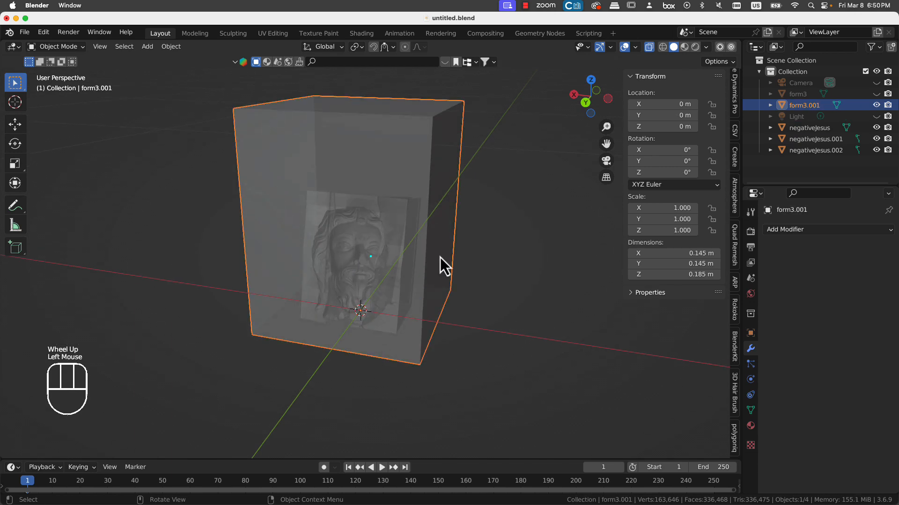
middle_drag(439, 262, 478, 257)
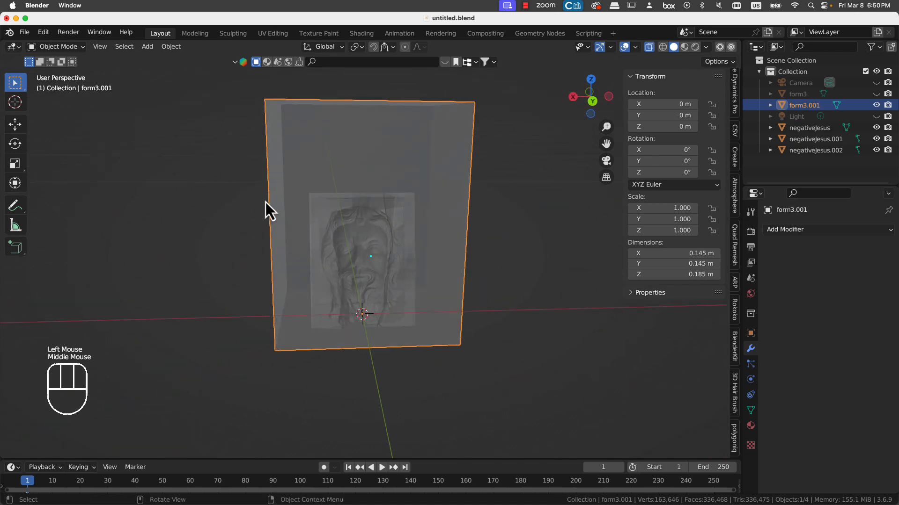
key(x)
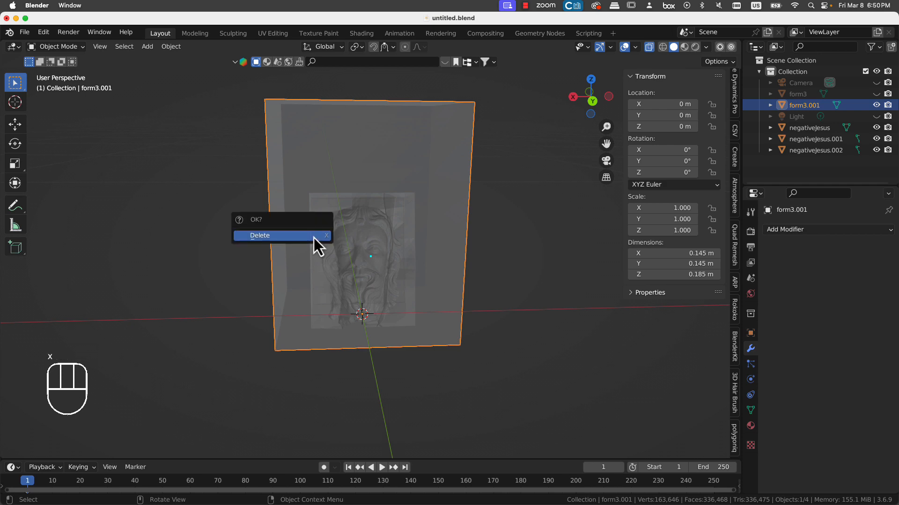
click(314, 238)
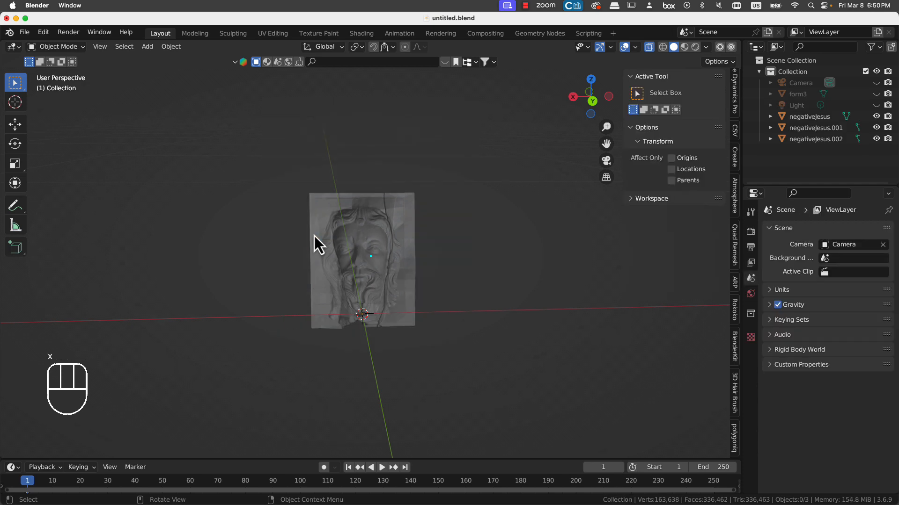
click(649, 47)
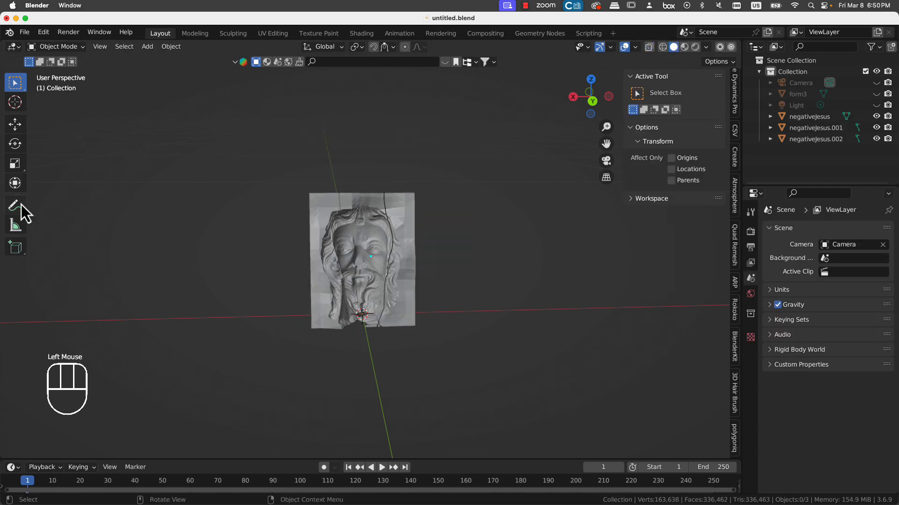
Step: Activate the Measure tool and turn on snapping to prepare for measuring the mold
click(16, 231)
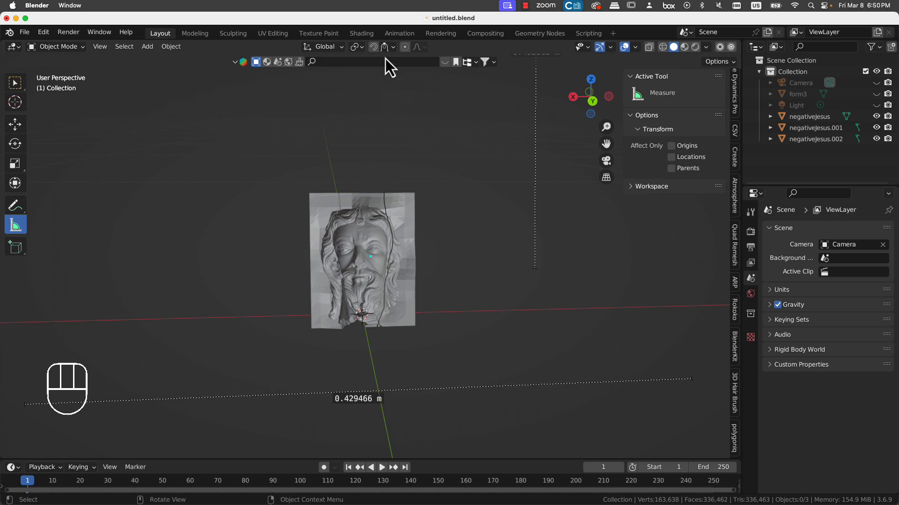
click(376, 49)
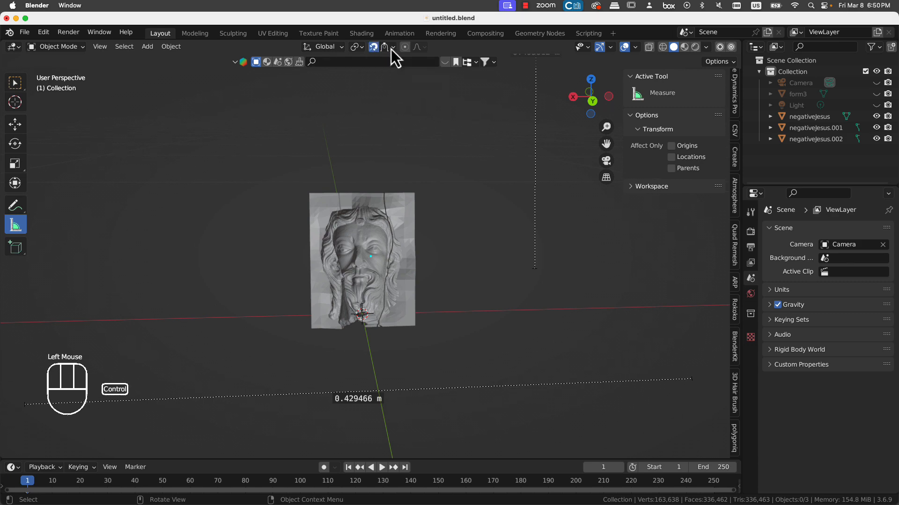
click(392, 47)
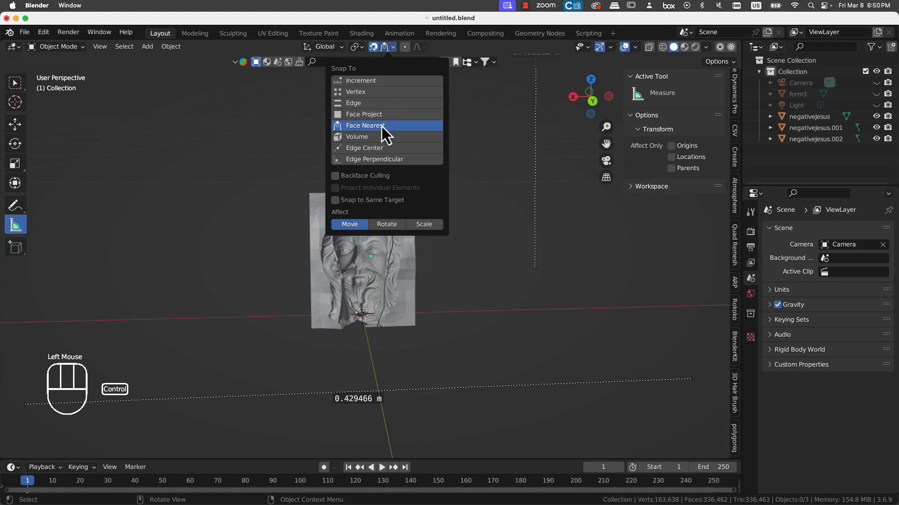
scroll(305, 167, down, 6)
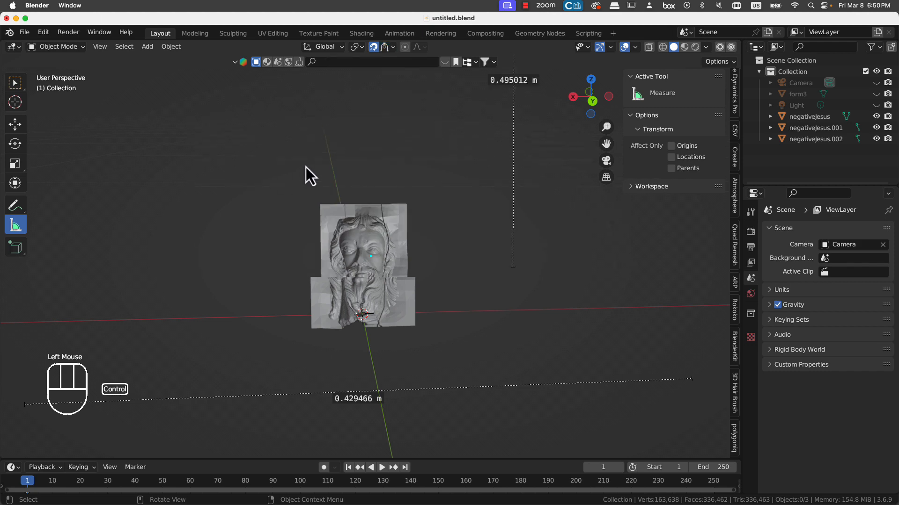
scroll(311, 172, down, 3)
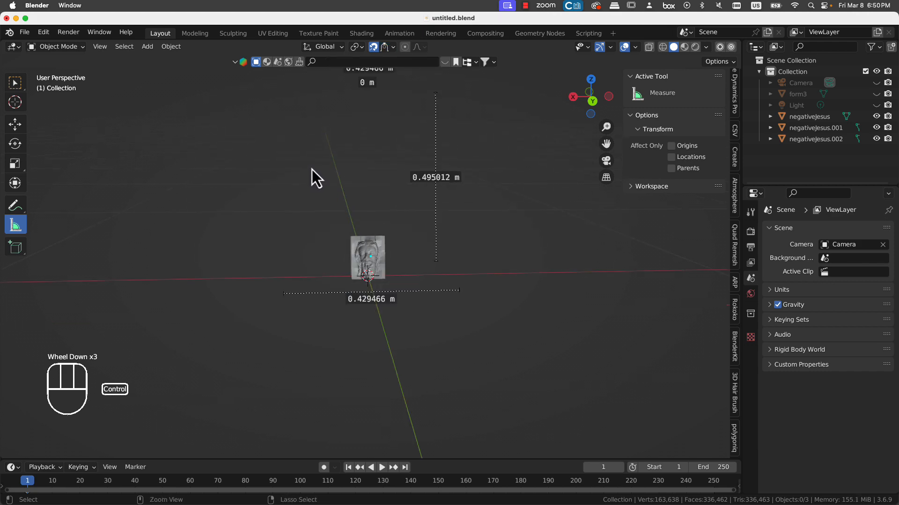
scroll(345, 253, up, 3)
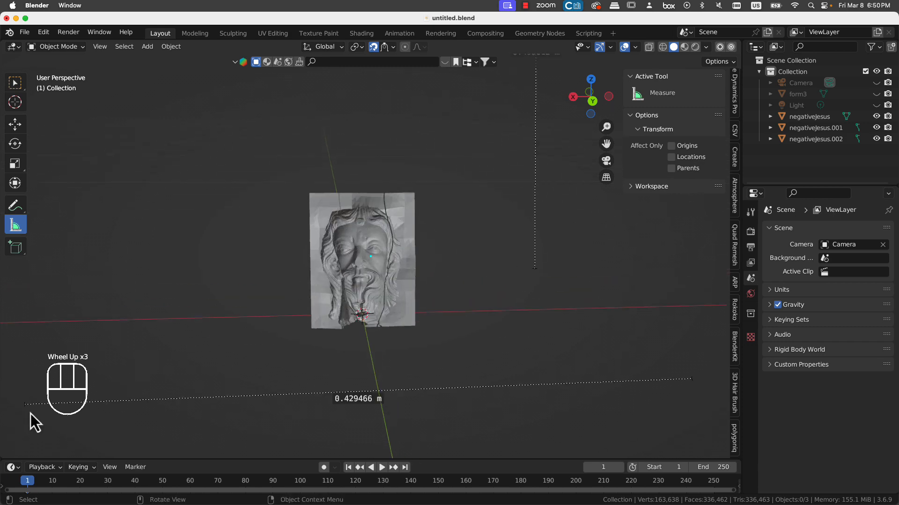
Step: Measure the width of the mold's bottom front edge and the height of its side edge by snapping the ruler ends to the corners
drag(28, 414, 311, 329)
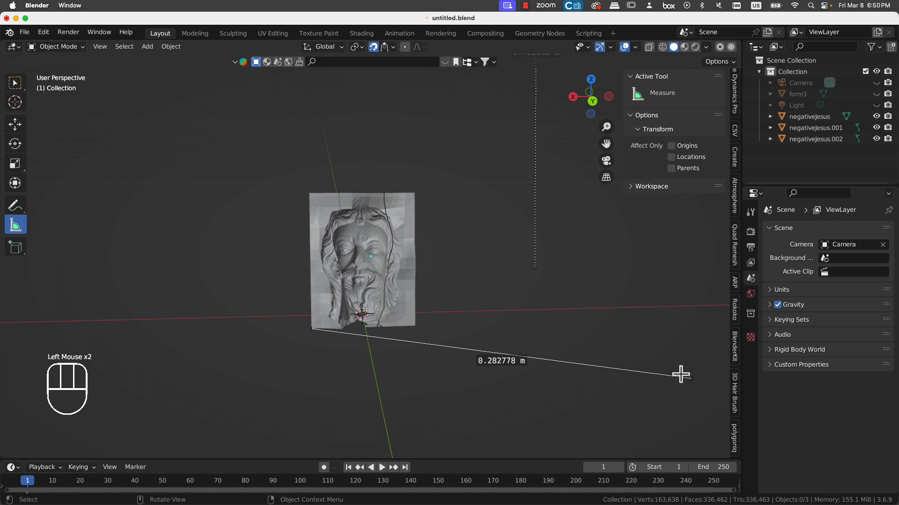
drag(691, 379, 414, 326)
drag(531, 272, 415, 327)
scroll(453, 310, down, 2)
scroll(455, 290, down, 5)
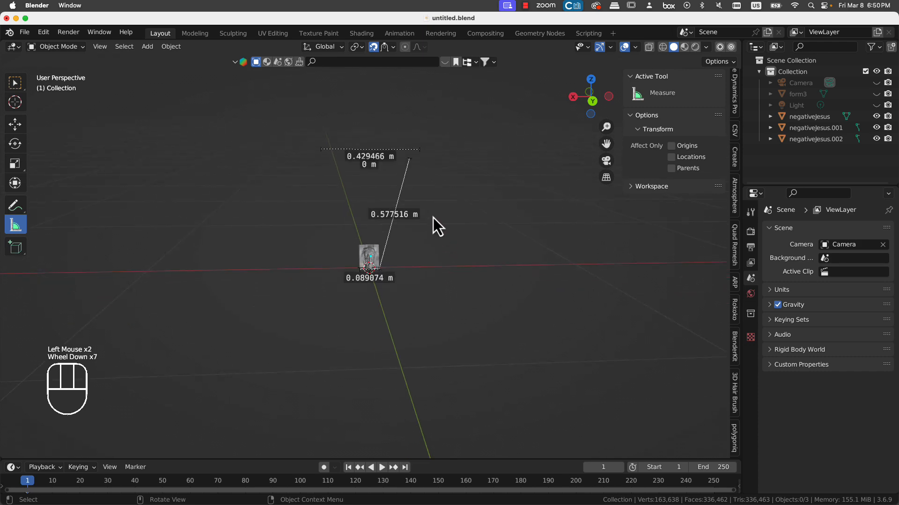
scroll(427, 183, up, 2)
drag(427, 119, 382, 240)
scroll(450, 156, up, 10)
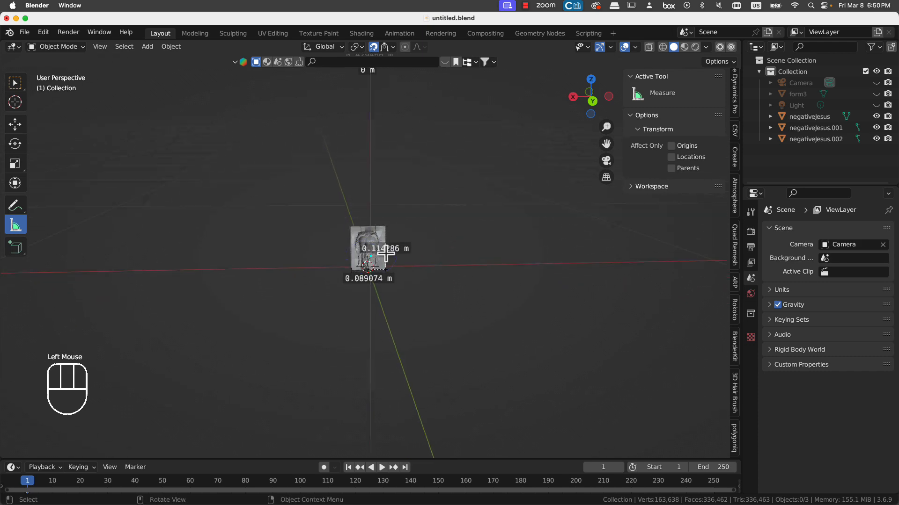
Step: Measure the width of the mold's top front edge from corner to corner
middle_drag(451, 156, 395, 154)
scroll(395, 155, down, 6)
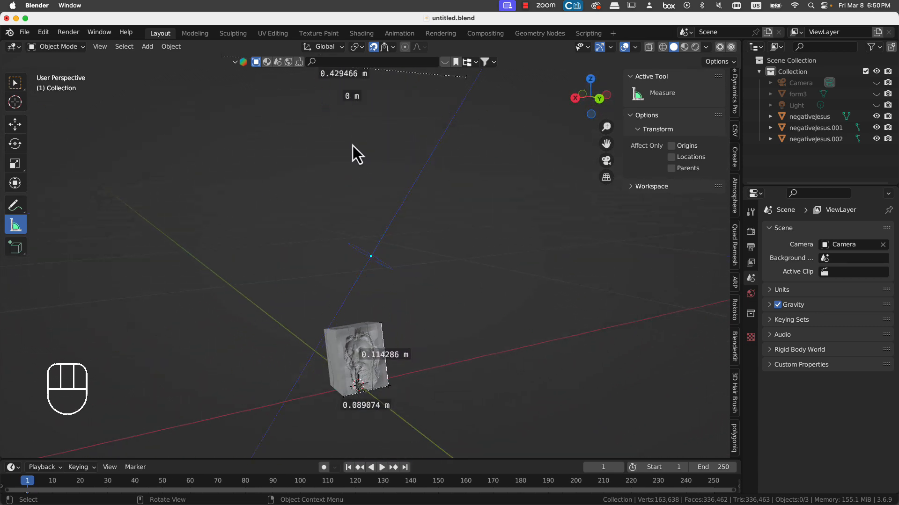
drag(252, 109, 336, 318)
drag(445, 121, 377, 322)
scroll(376, 322, up, 6)
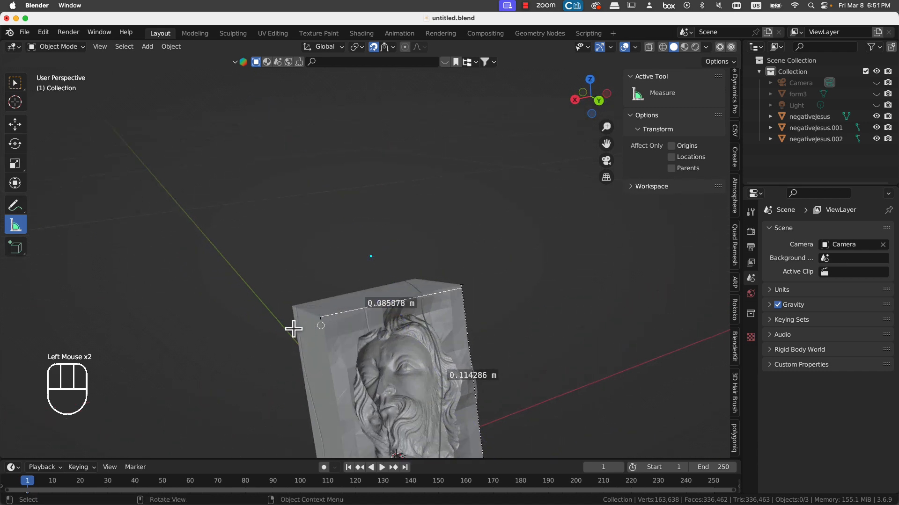
drag(315, 317, 325, 319)
scroll(353, 327, down, 3)
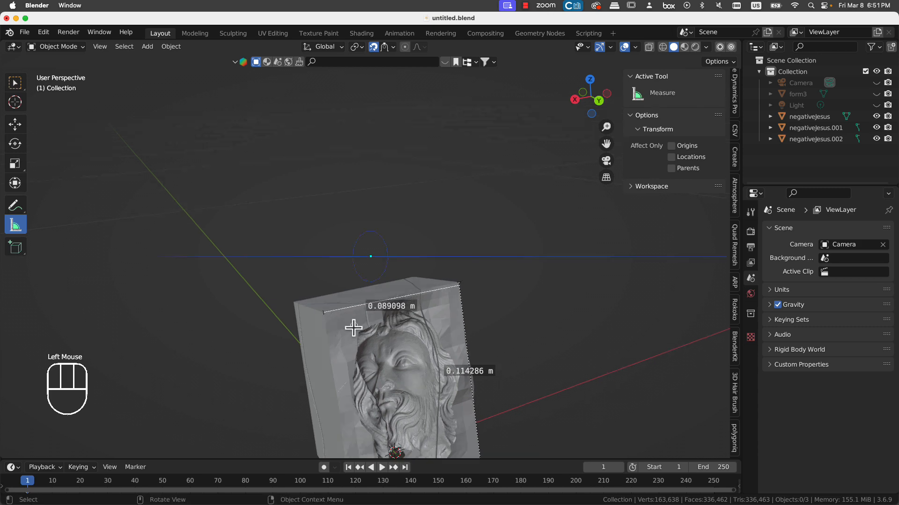
Step: Switch back to the Select Box tool and turn snapping off
middle_drag(414, 305, 379, 303)
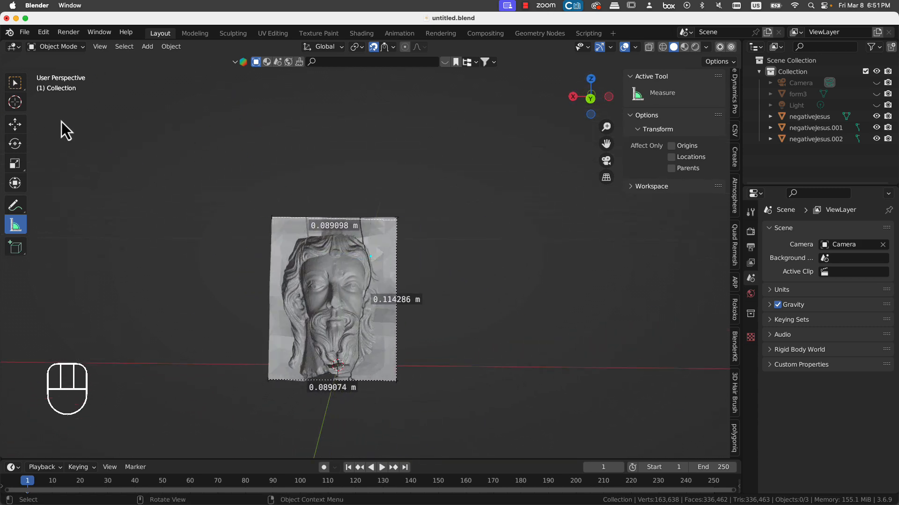
click(43, 47)
click(47, 58)
click(17, 86)
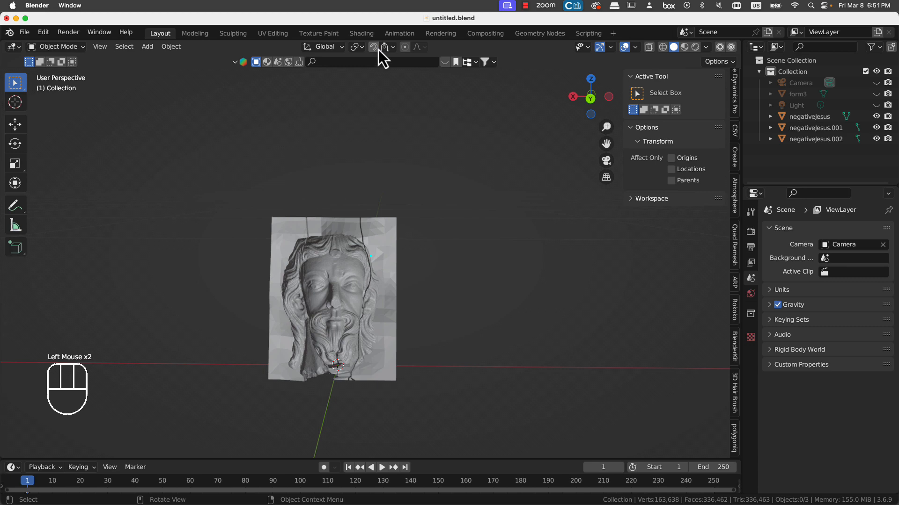
Step: Start an STL export of the central mold piece negativeJesus and create and open the folder sampleNegativeJesusExport on the Desktop
click(341, 224)
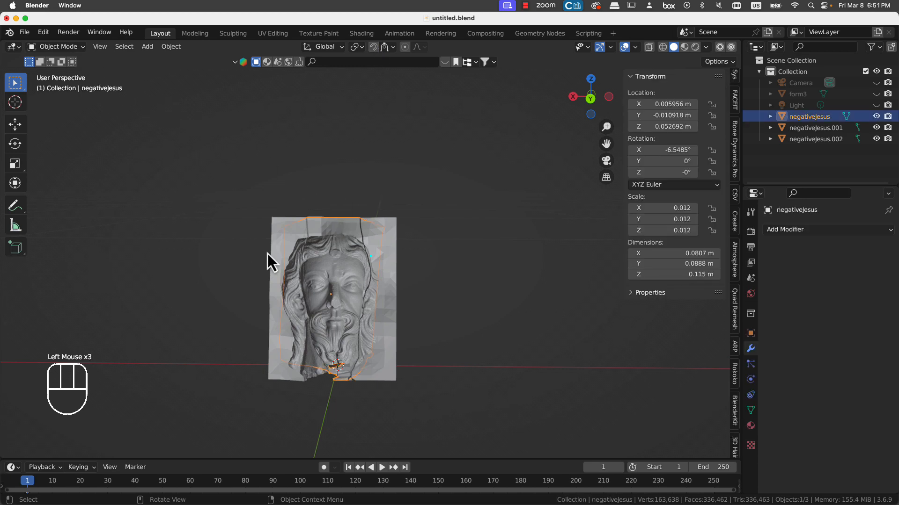
click(24, 32)
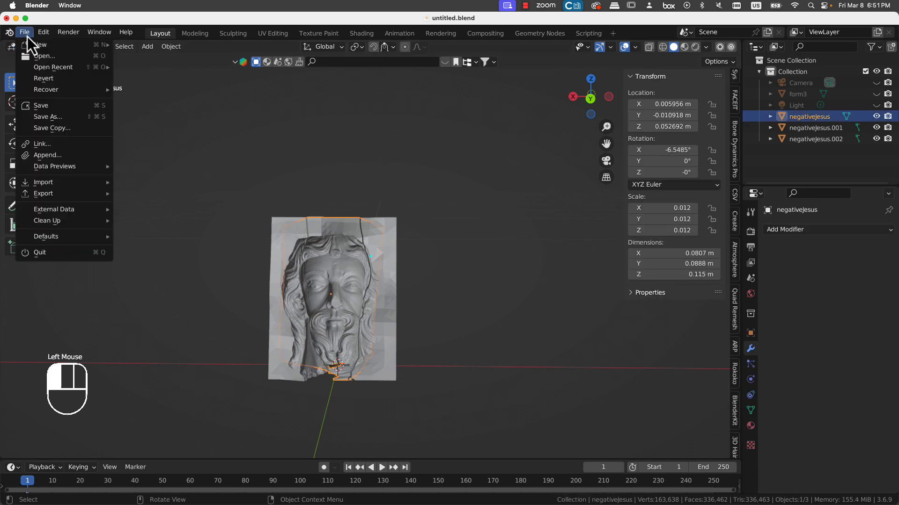
mouse_move(69, 194)
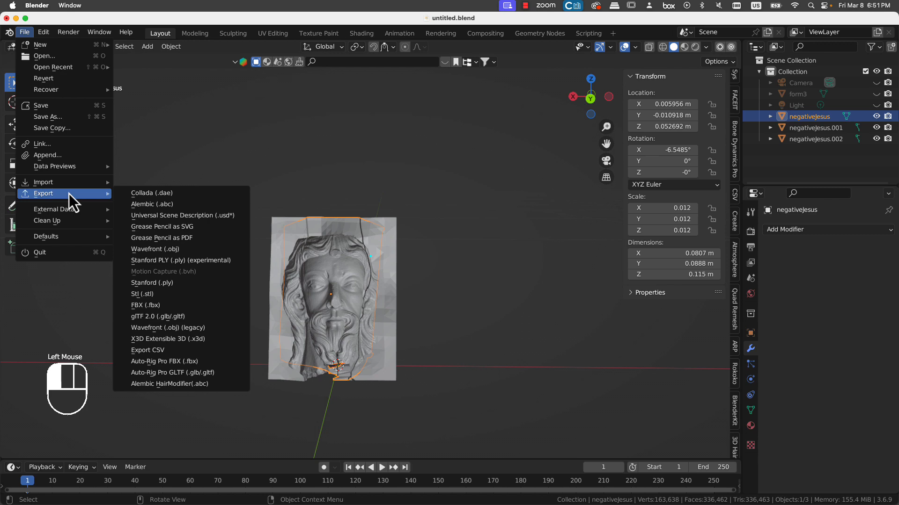
click(171, 294)
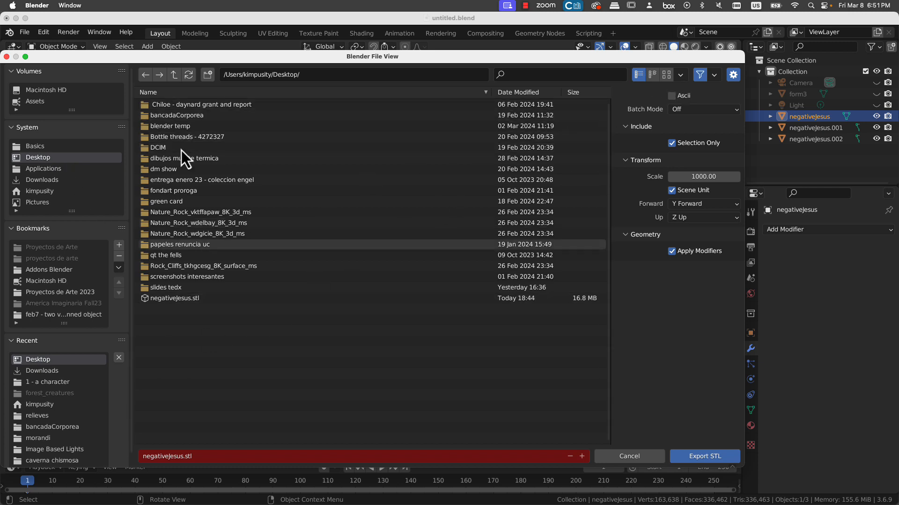
click(209, 75)
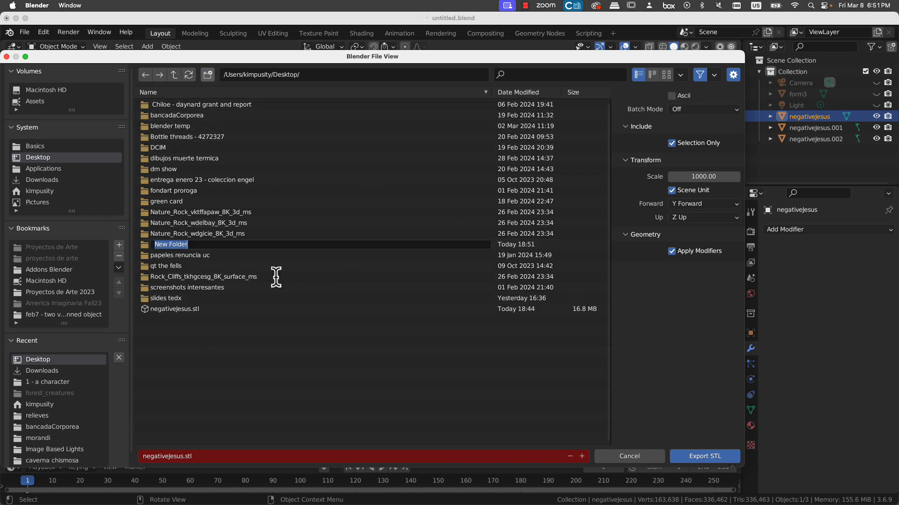
text(sampleNegative)
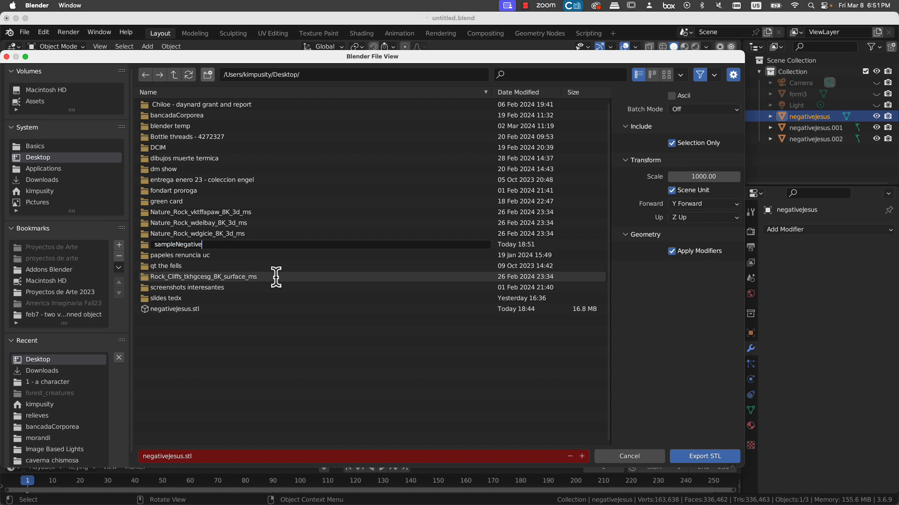
text(JesusExport)
key(Return)
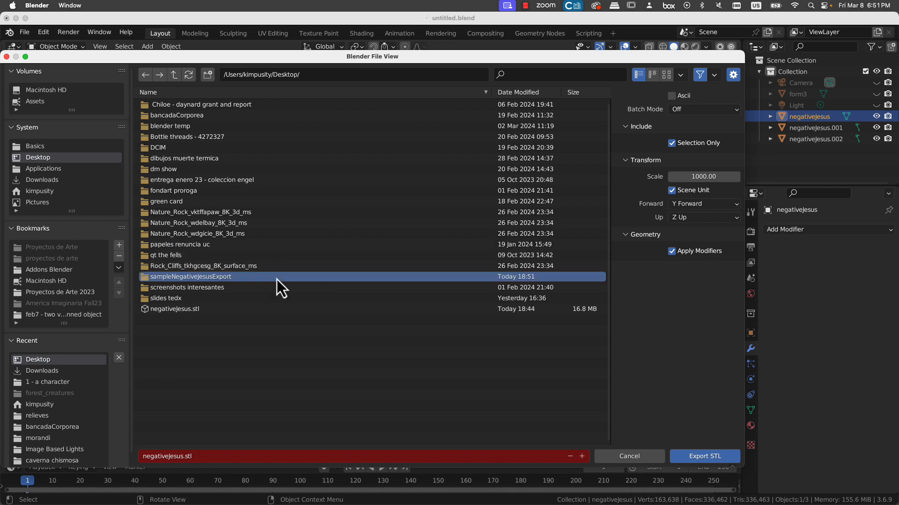
click(272, 278)
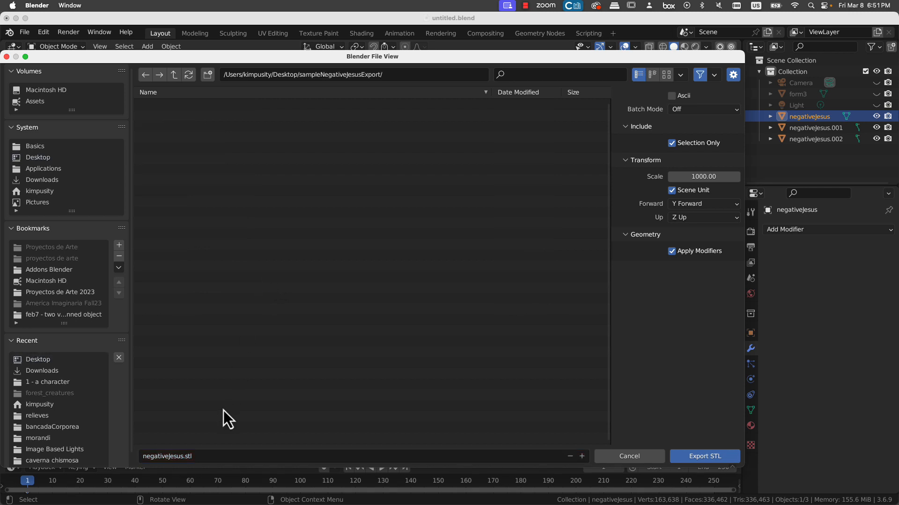
Step: Set the STL export scale to 1000 with Selection Only enabled and export the central piece as negativeJesusA
click(684, 147)
click(696, 177)
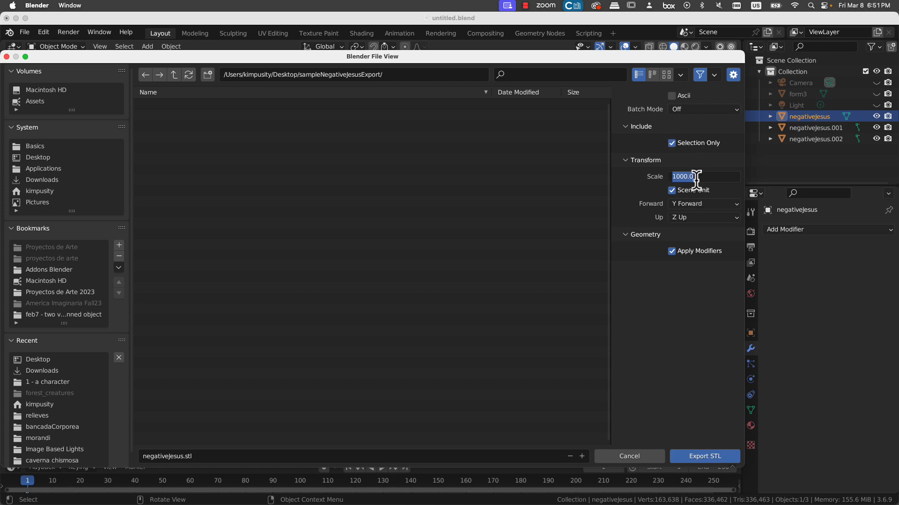
text(1000)
key(Return)
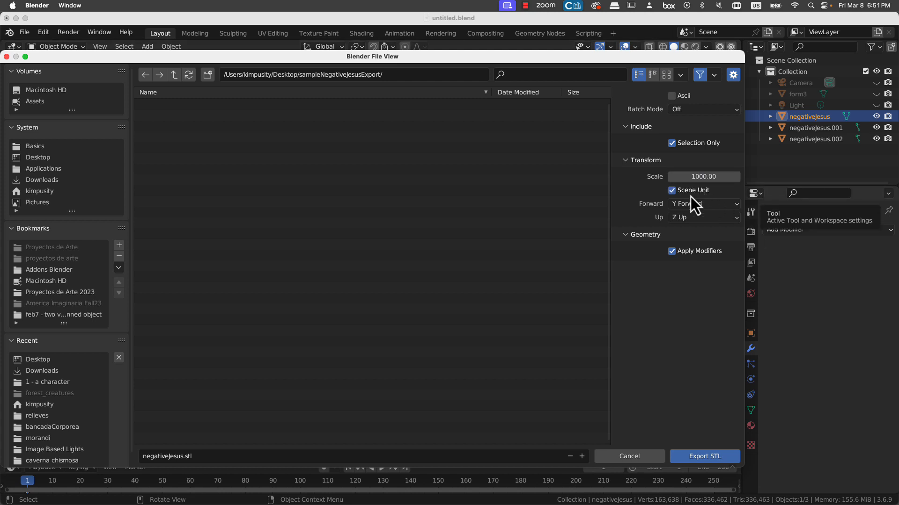
click(202, 457)
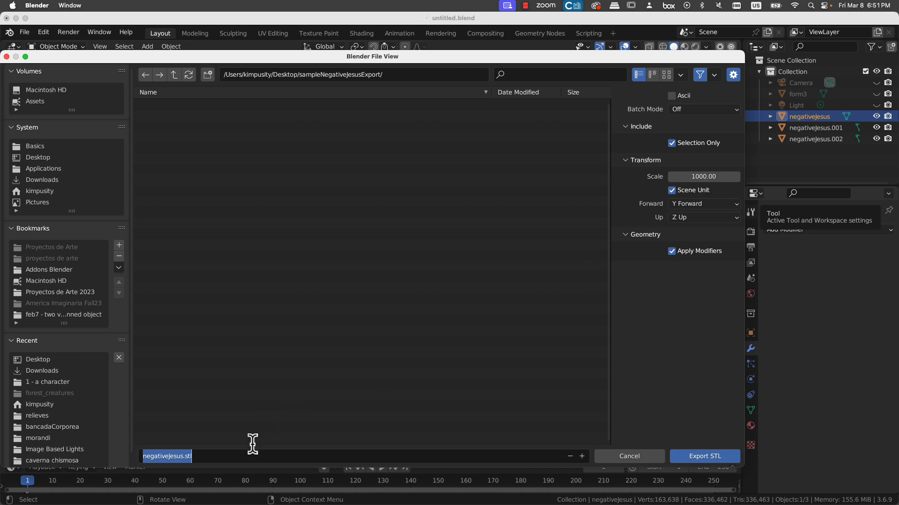
text(nega)
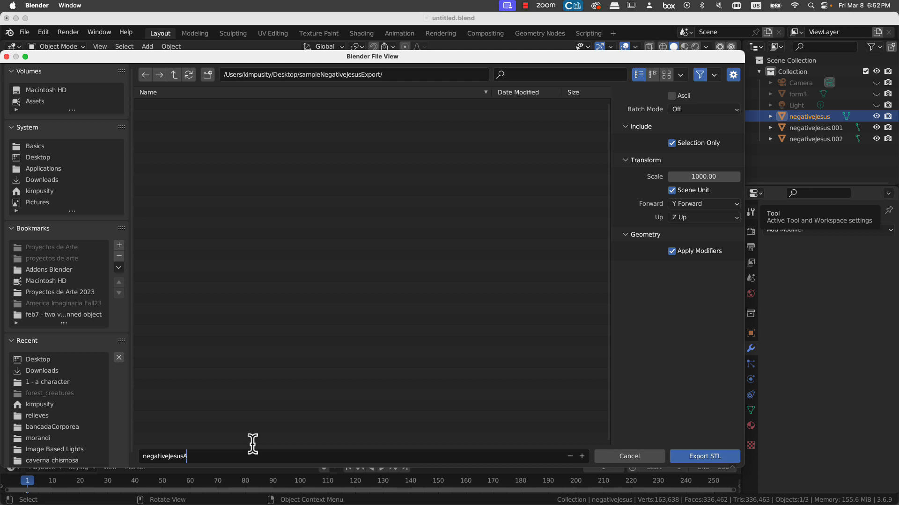
click(702, 458)
click(701, 457)
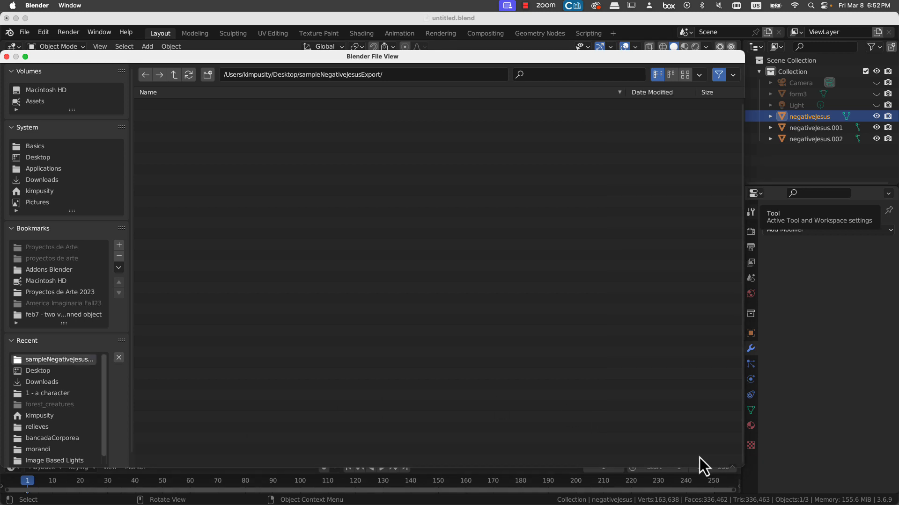
Step: Export the side mold piece negativeJesus.002 as negativeJesusB.stl into the sampleNegativeJesusExport folder
click(267, 225)
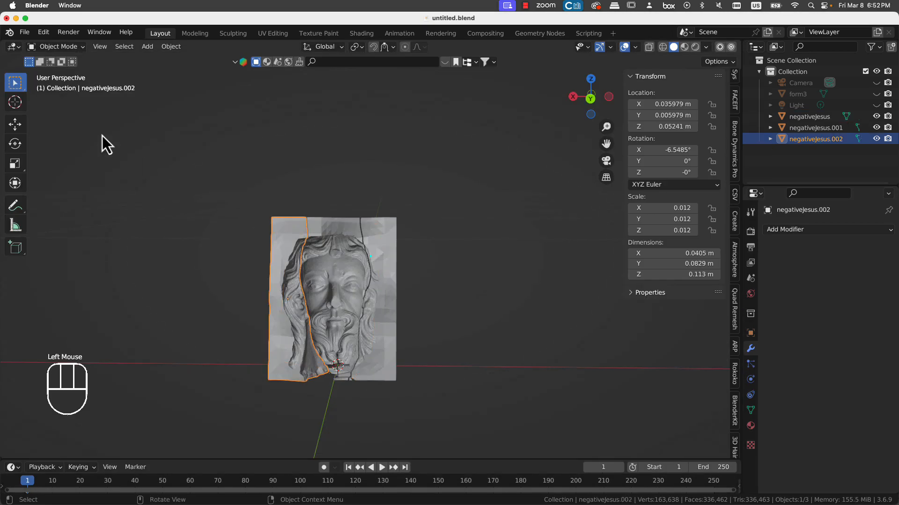
click(25, 33)
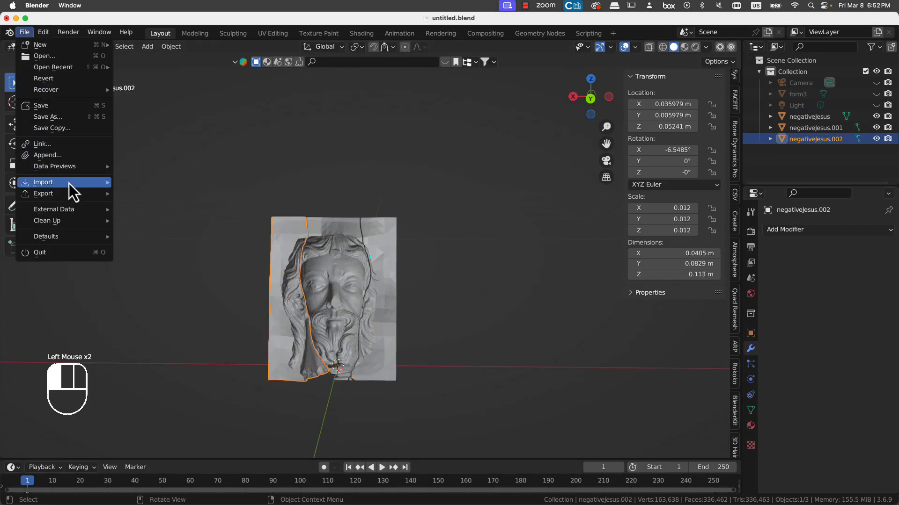
mouse_move(65, 194)
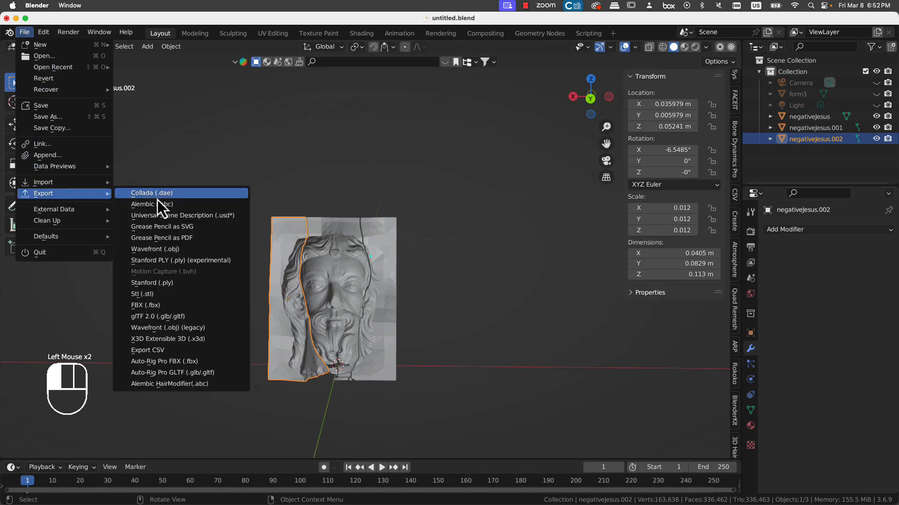
click(155, 291)
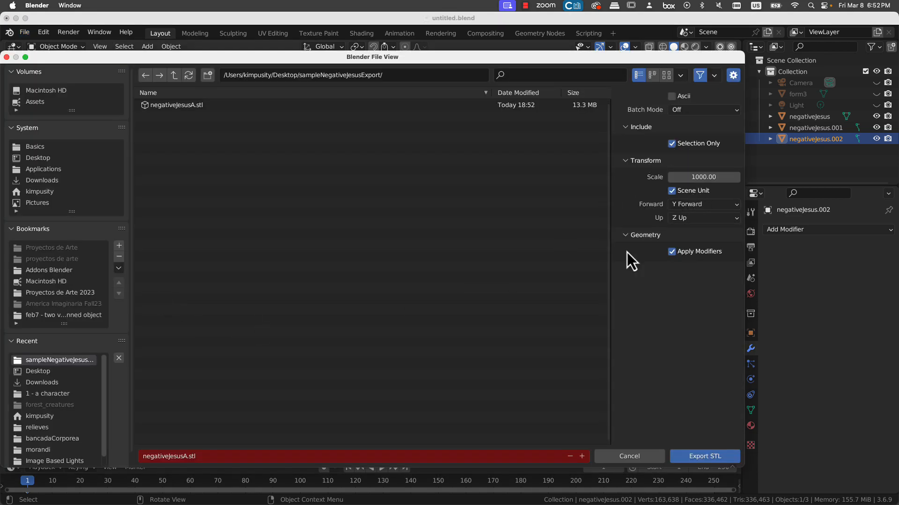
click(193, 457)
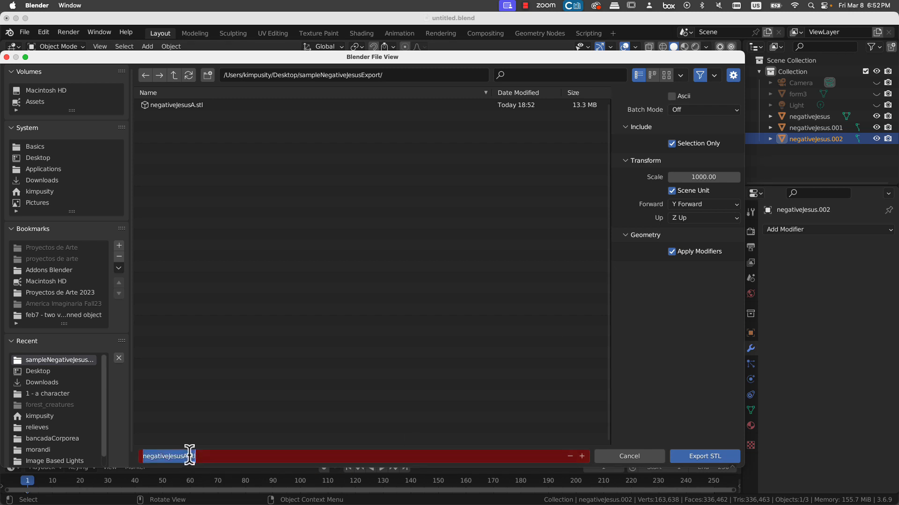
click(187, 456)
key(BackSpace)
text(B)
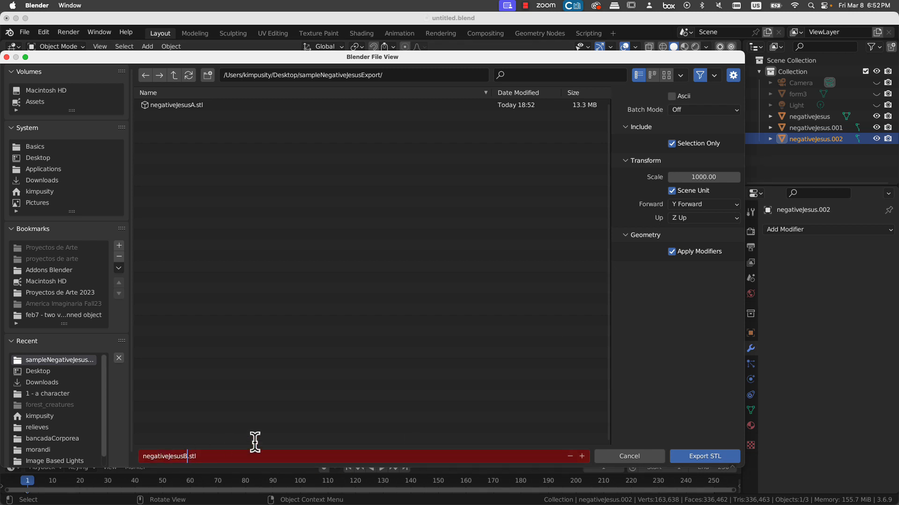
click(711, 458)
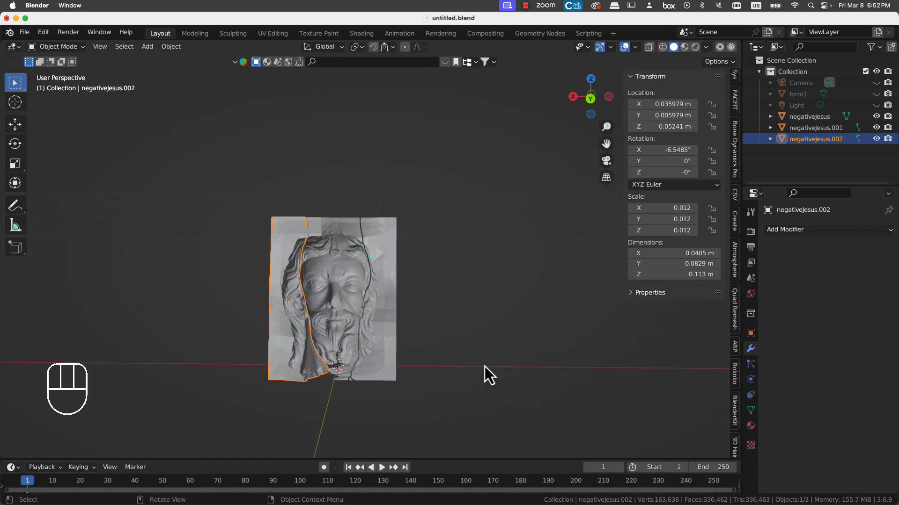
Step: Export the opposite side mold piece negativeJesus.001 as negativeJesusC.stl into the sampleNegativeJesusExport folder
click(378, 266)
click(24, 31)
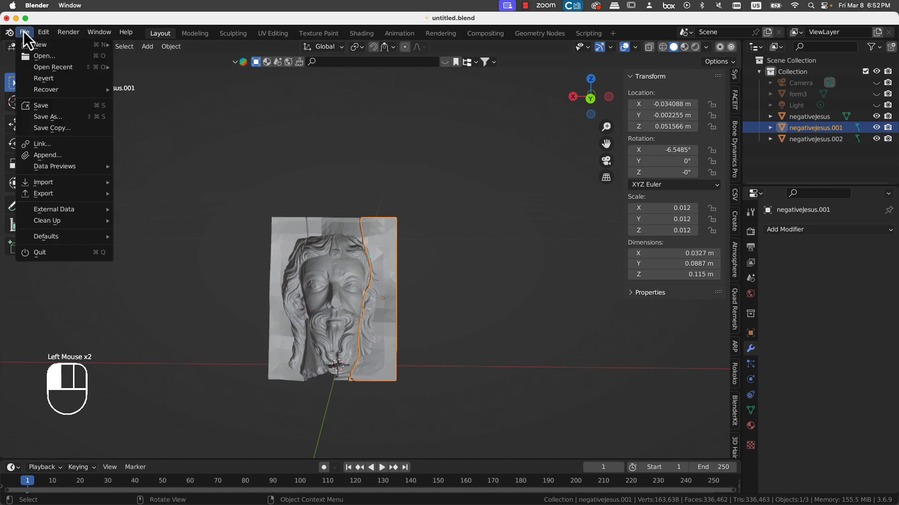
mouse_move(47, 191)
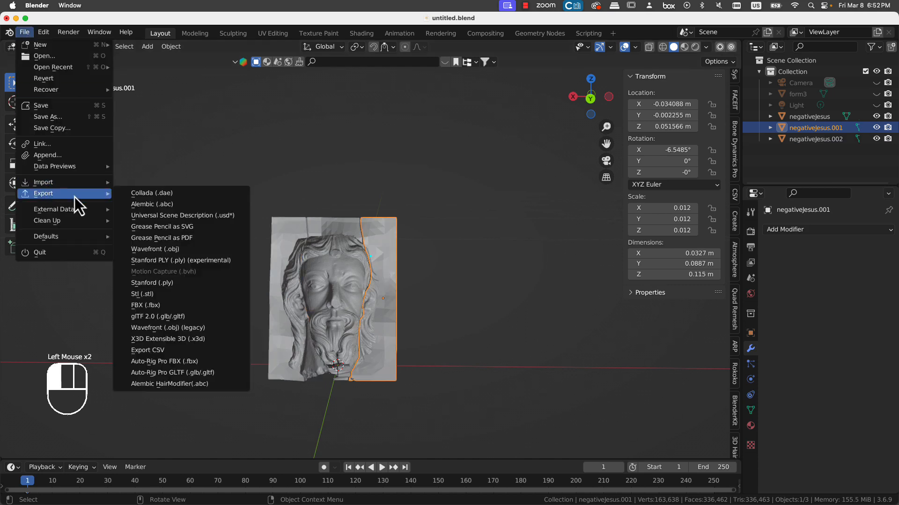
click(186, 296)
click(188, 456)
click(187, 456)
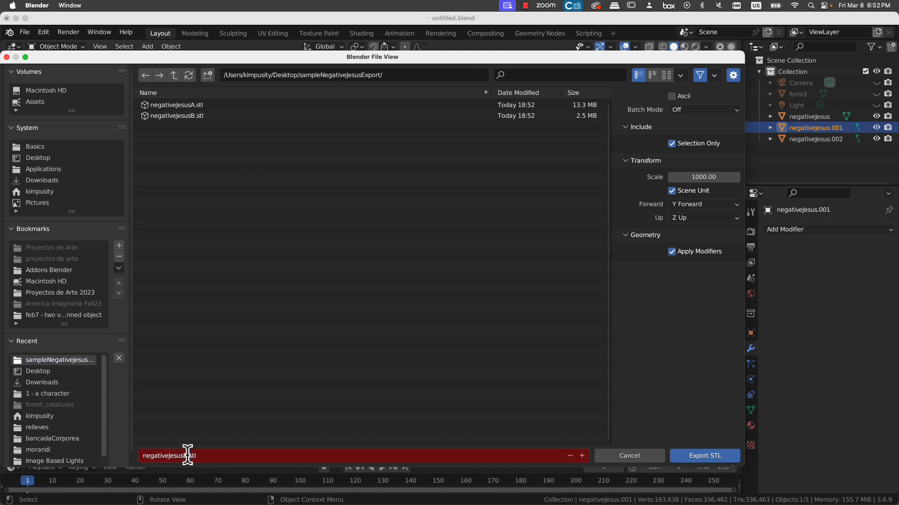
key(BackSpace)
text(C)
key(Return)
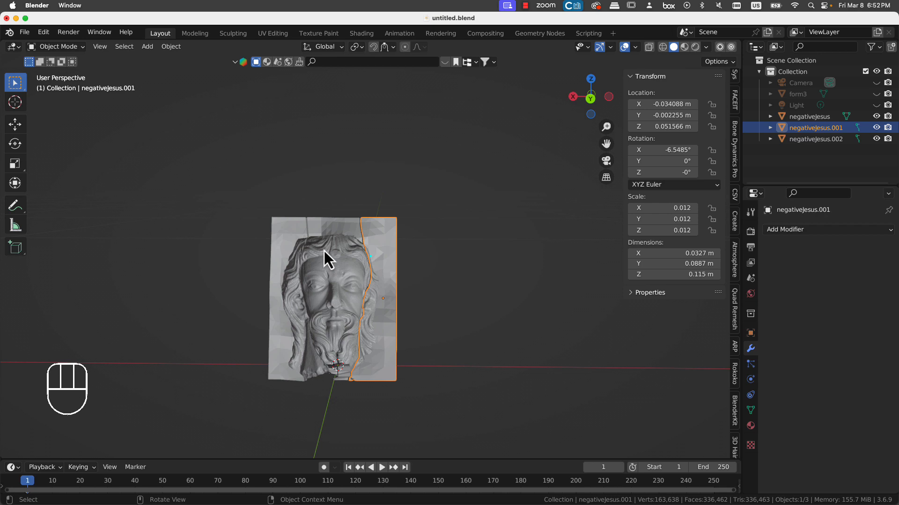
Step: Switch to Anycubic Photon Workshop
key(super+Tab)
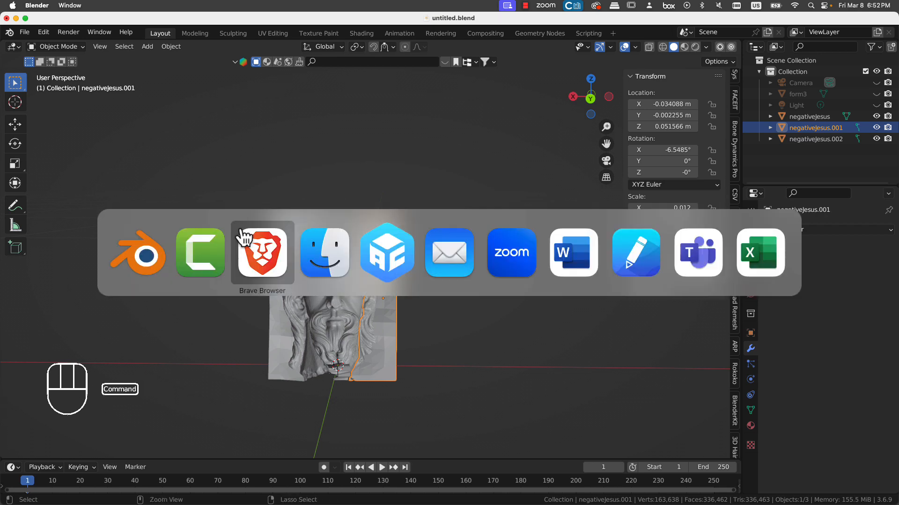
click(396, 246)
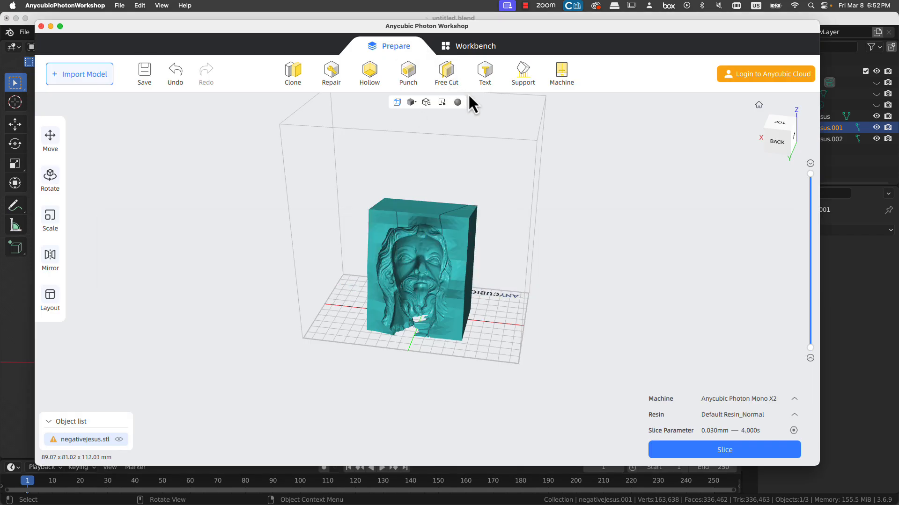
mouse_move(206, 499)
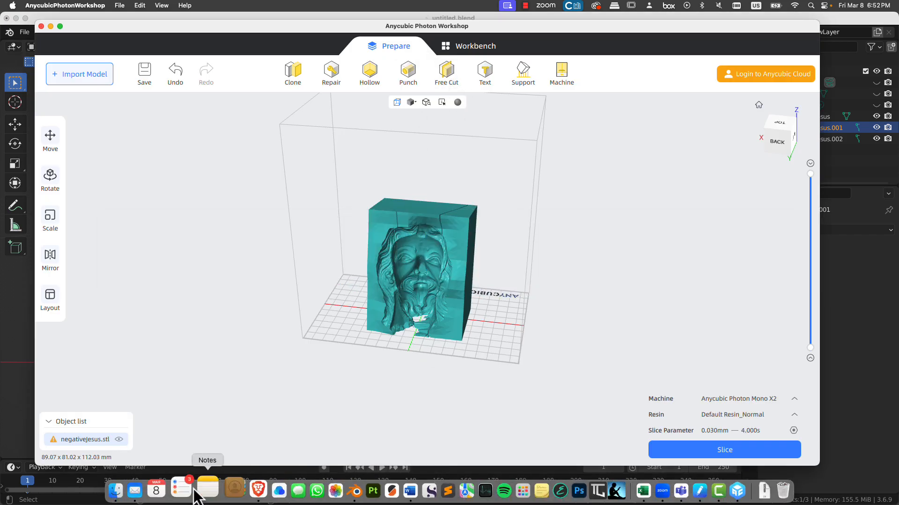
Step: Switch to Finder and open the "assets and apps" folder inside Box > clases > Spring 24 - 3D At The End Of The World
click(138, 495)
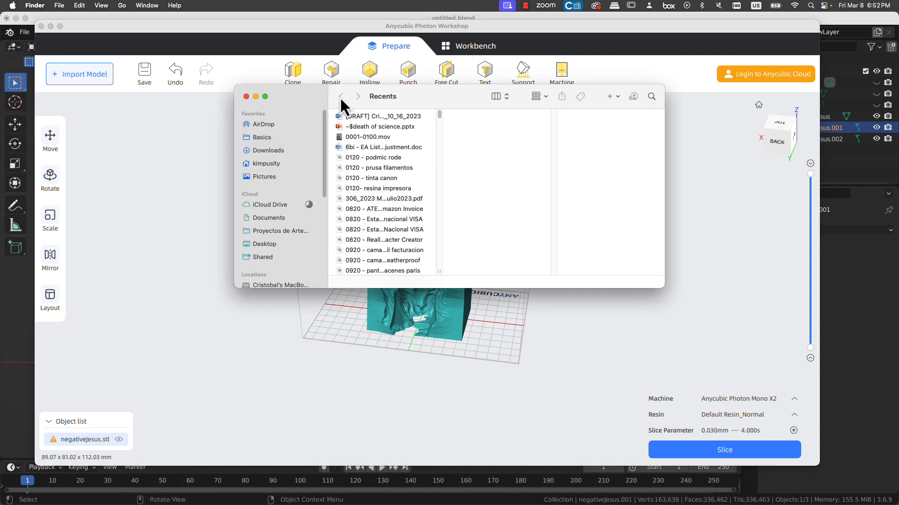
scroll(274, 223, down, 5)
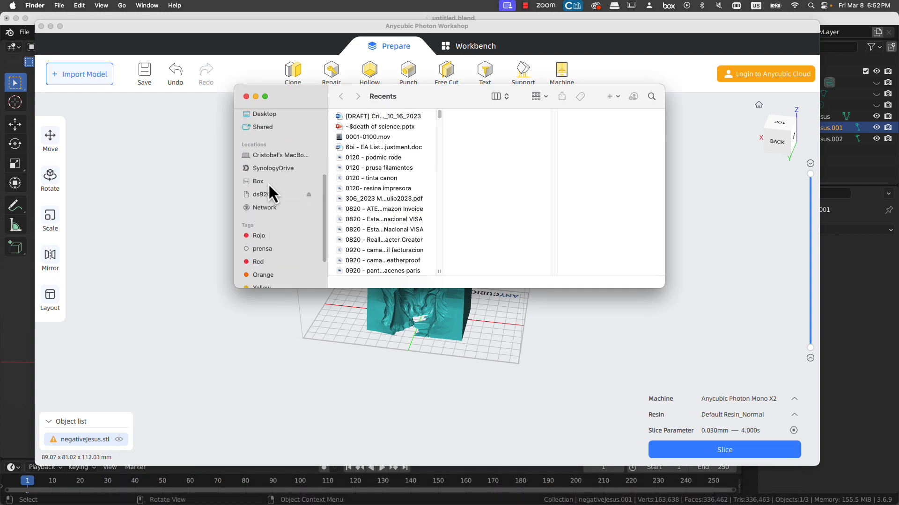
click(269, 183)
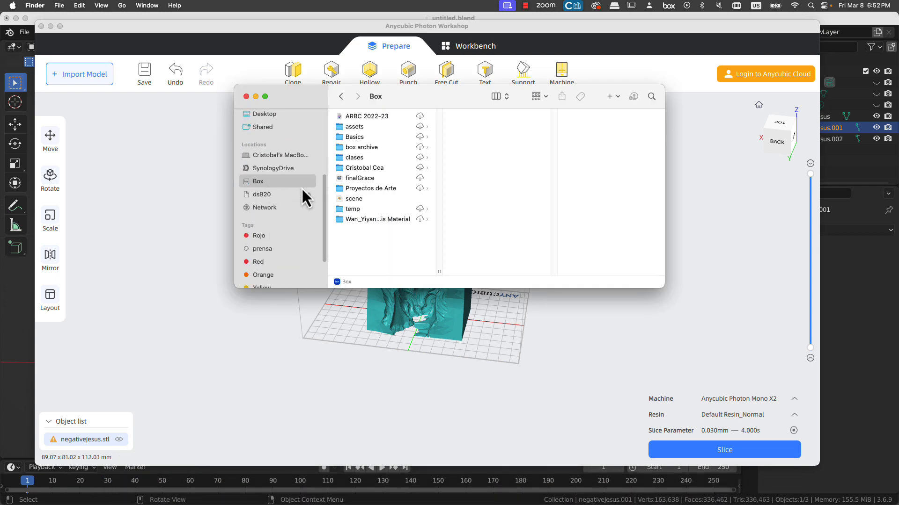
click(375, 157)
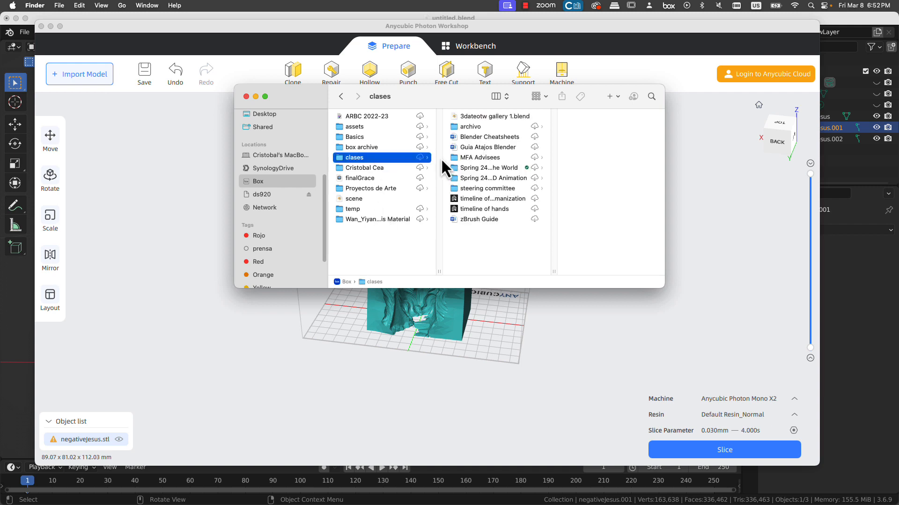
click(497, 170)
drag(496, 114, 322, 171)
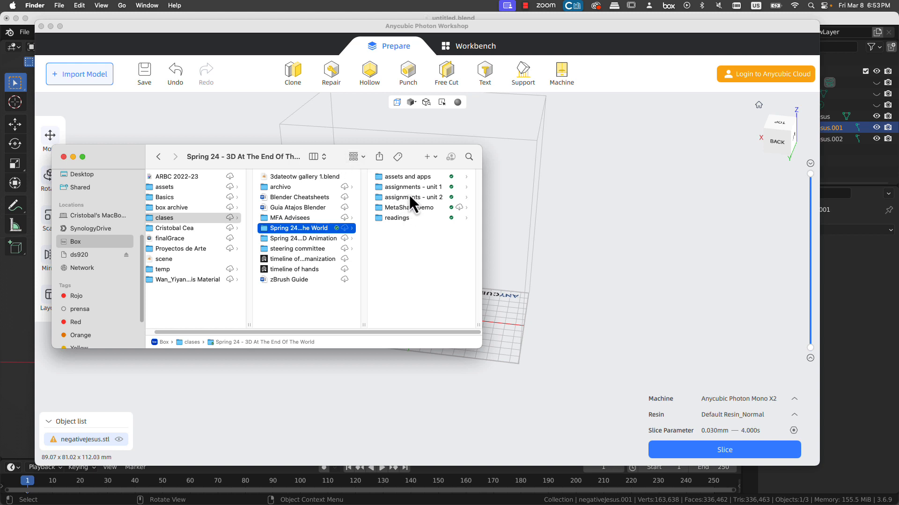
click(412, 181)
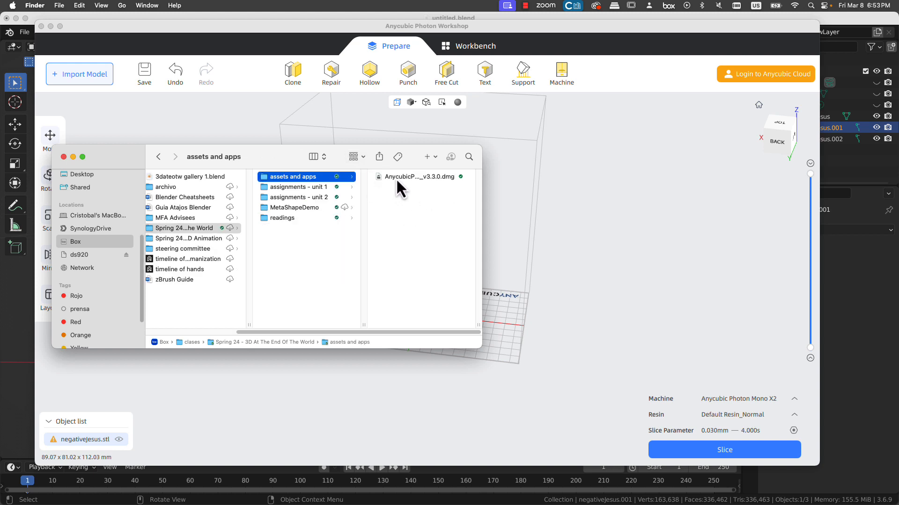
click(423, 178)
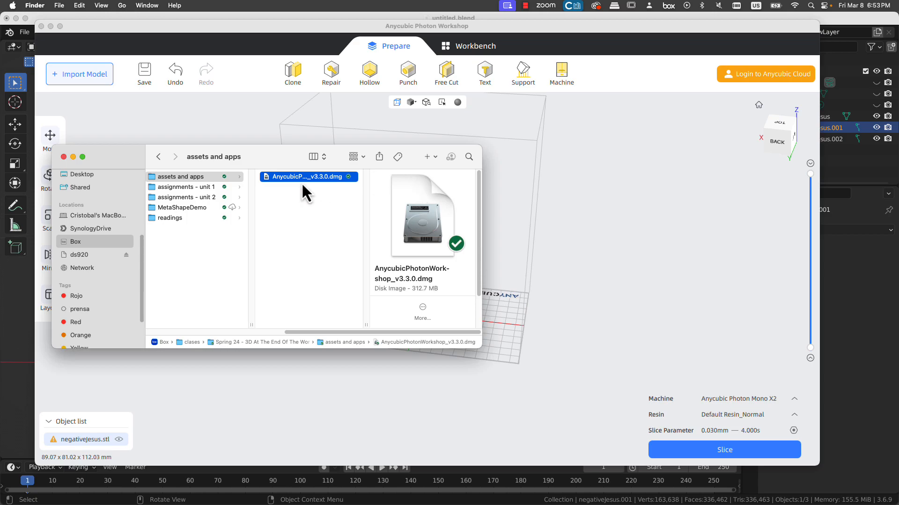
Step: Move printing volumes.blend from the desktop into the "assets and apps" folder and close the Finder window
key(F11)
key(F11)
key(F11)
key(F11)
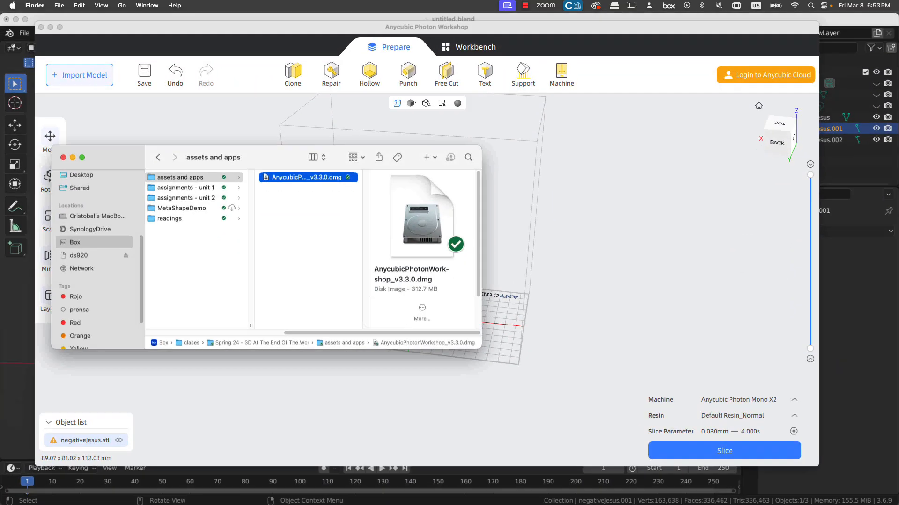
drag(635, 53, 288, 256)
click(468, 213)
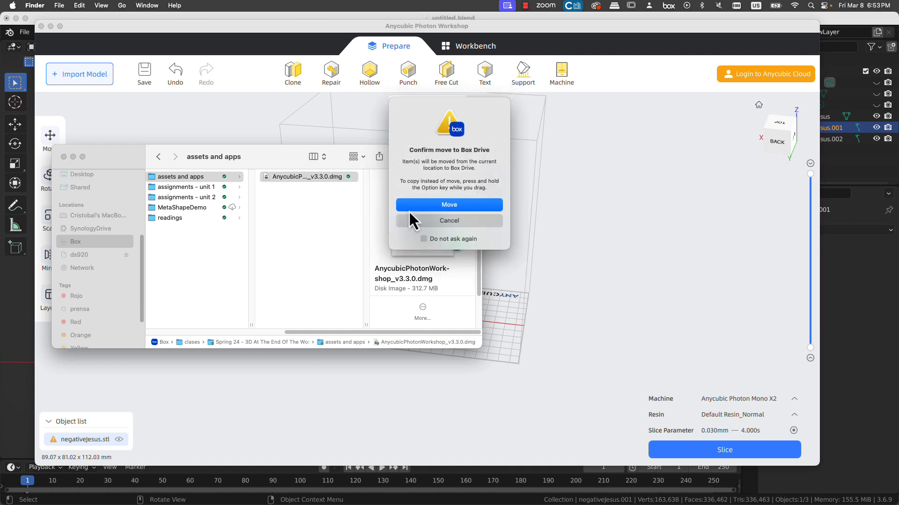
click(471, 205)
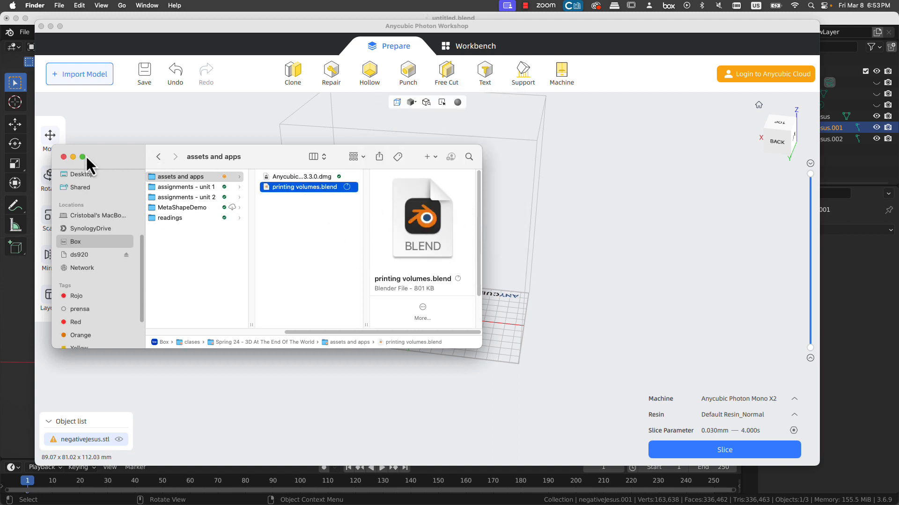
click(64, 157)
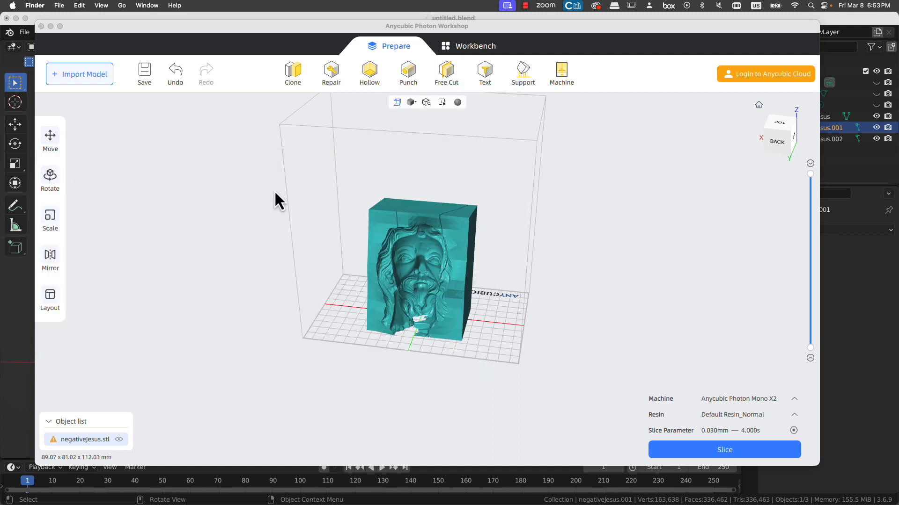
Step: Import negativeJesusA.stl from the sampleNegativeJesusExport folder into the Photon Workshop scene
mouse_move(414, 359)
mouse_down()
mouse_move(420, 319)
mouse_move(399, 349)
mouse_up()
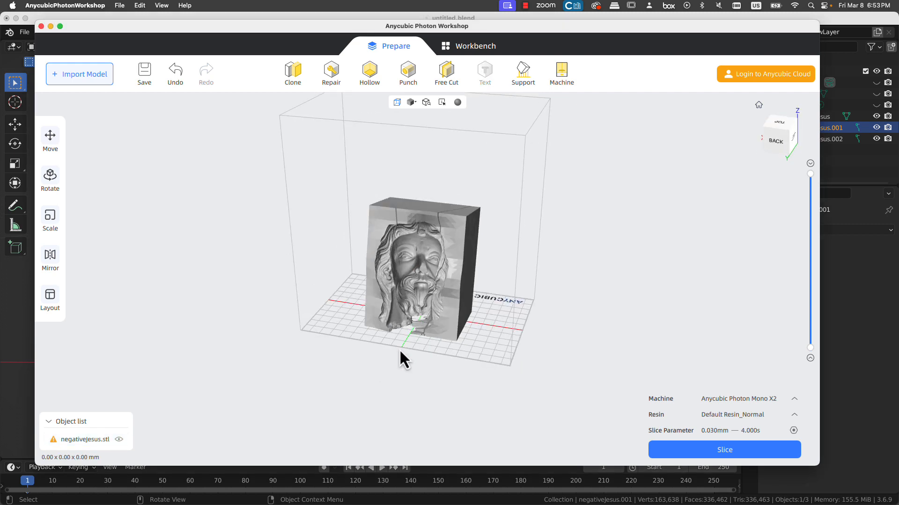
mouse_move(296, 30)
mouse_down()
mouse_move(290, 38)
mouse_move(299, 27)
mouse_up()
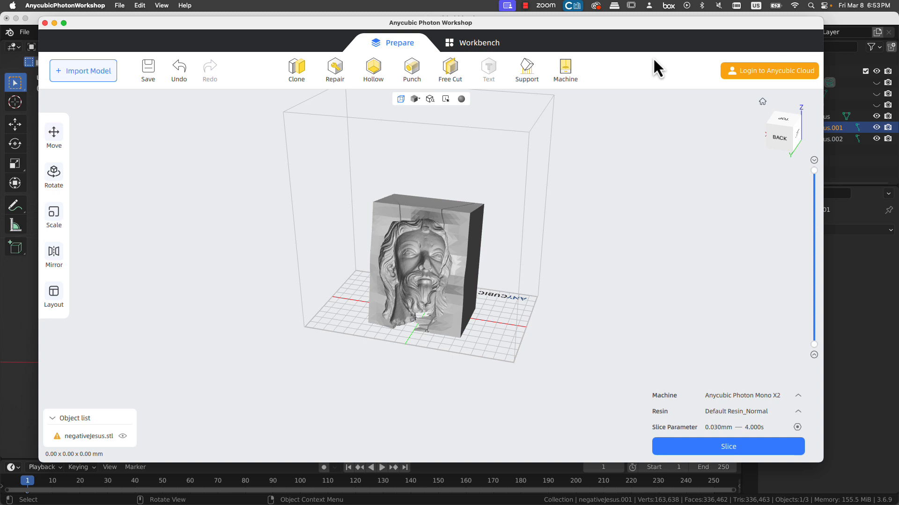
drag(521, 277, 579, 301)
scroll(571, 303, up, 2)
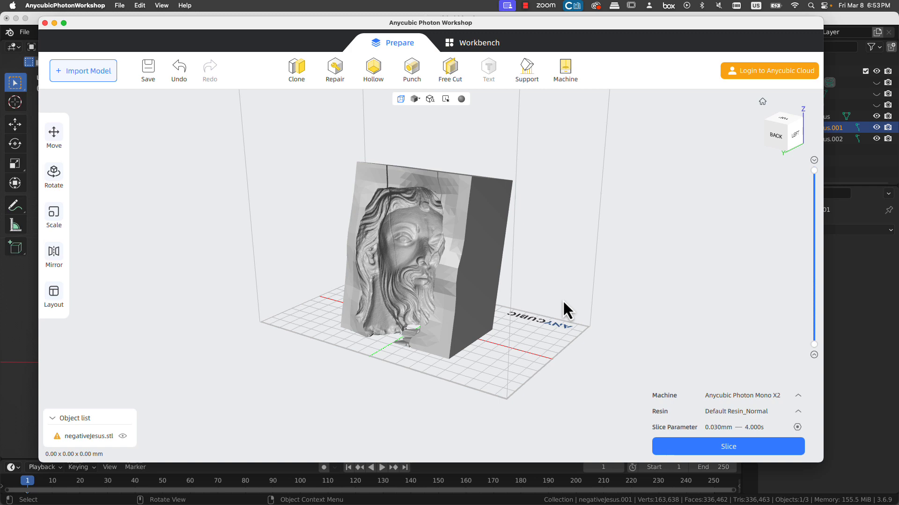
click(404, 198)
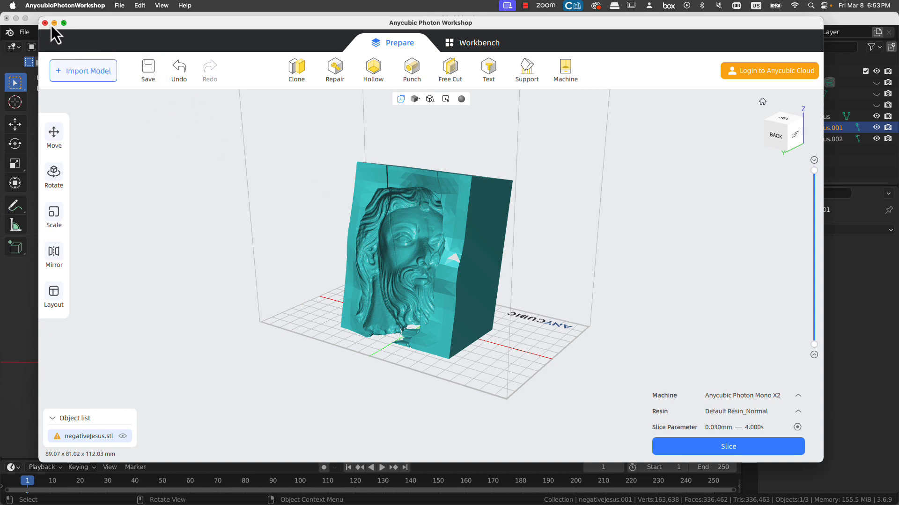
click(78, 68)
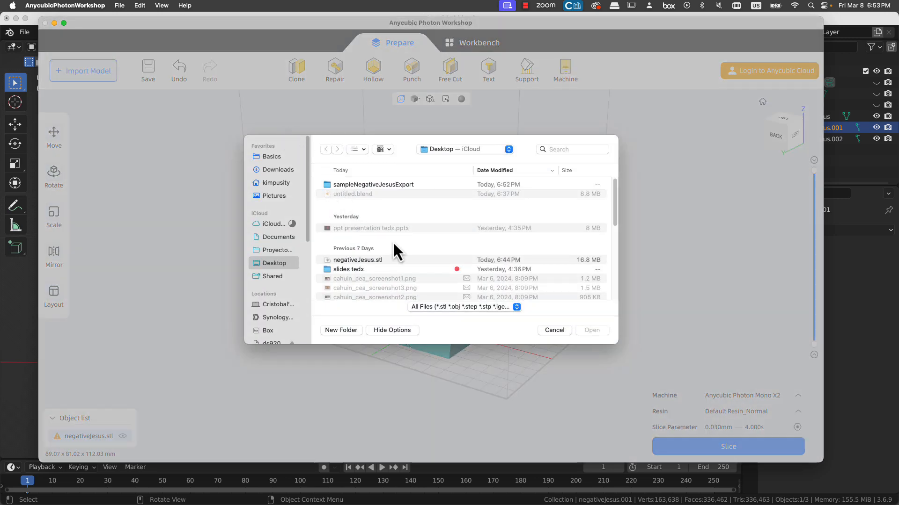
double_click(389, 183)
double_click(378, 204)
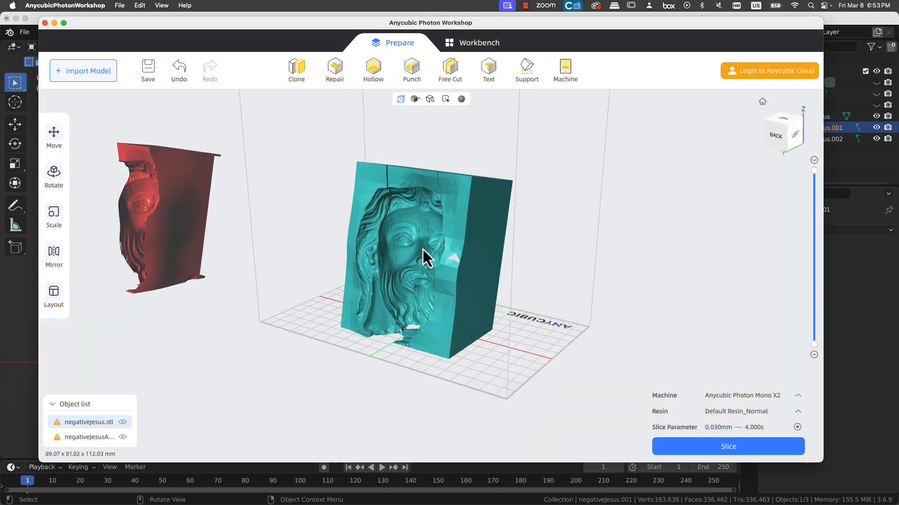
Step: Move the complete mold off the build plate and place the negativeJesusA piece on the plate instead
drag(422, 249, 752, 268)
drag(170, 221, 498, 305)
right_drag(498, 305, 372, 318)
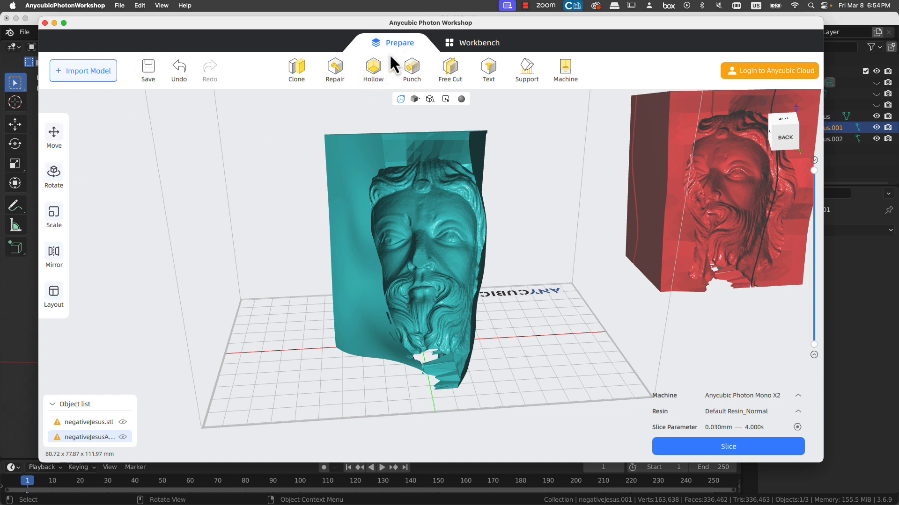
Step: Hollow the negativeJesusA piece towards the inside with a 3 mm wall thickness and no infill
click(373, 71)
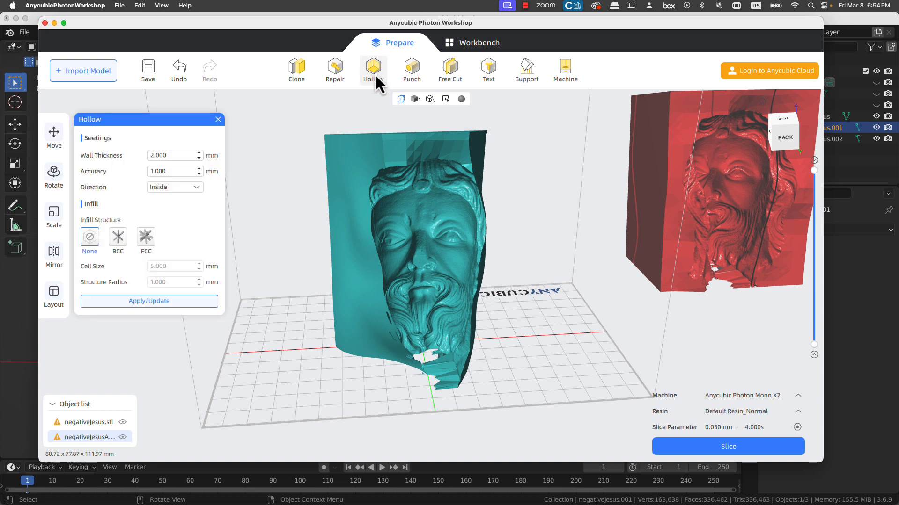
click(153, 155)
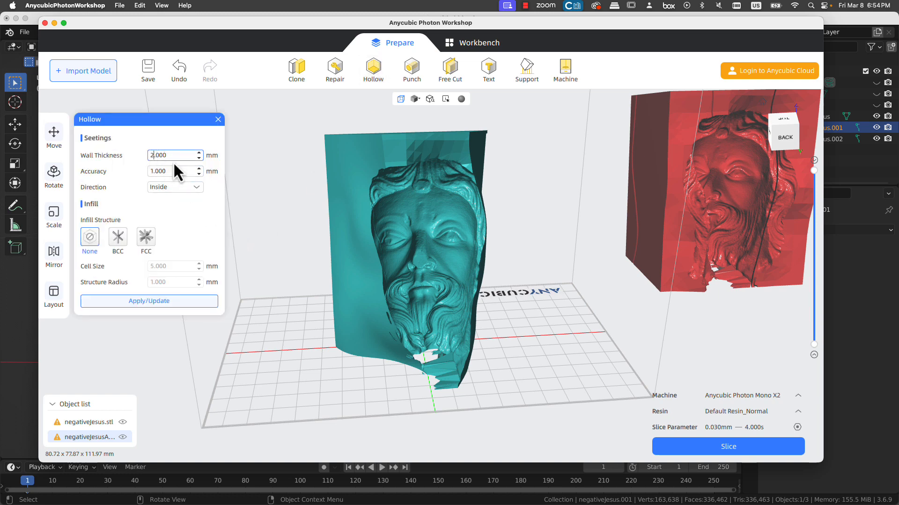
click(199, 153)
click(145, 304)
Step: Set the Punch tool's inside circle diameter to 8 mm and extended length to 4 mm, and punch a hole in the piece's flat top face
drag(529, 327, 627, 255)
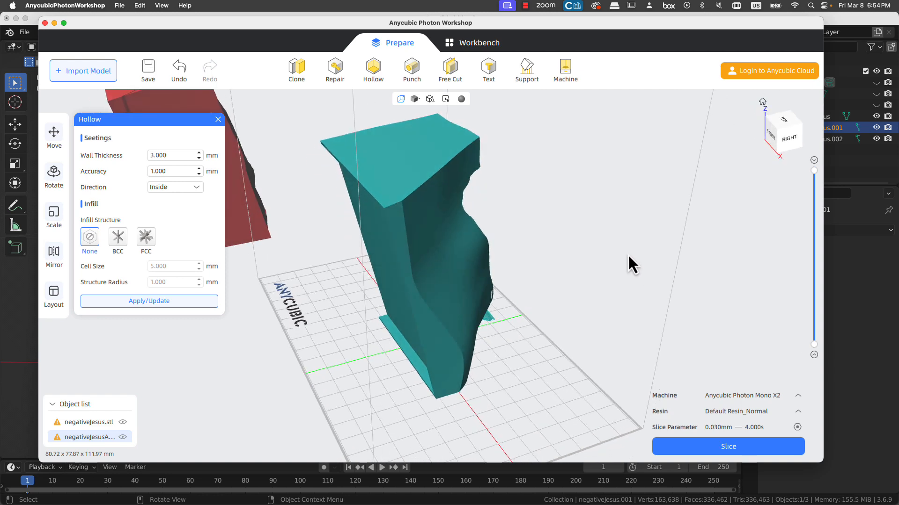
click(414, 69)
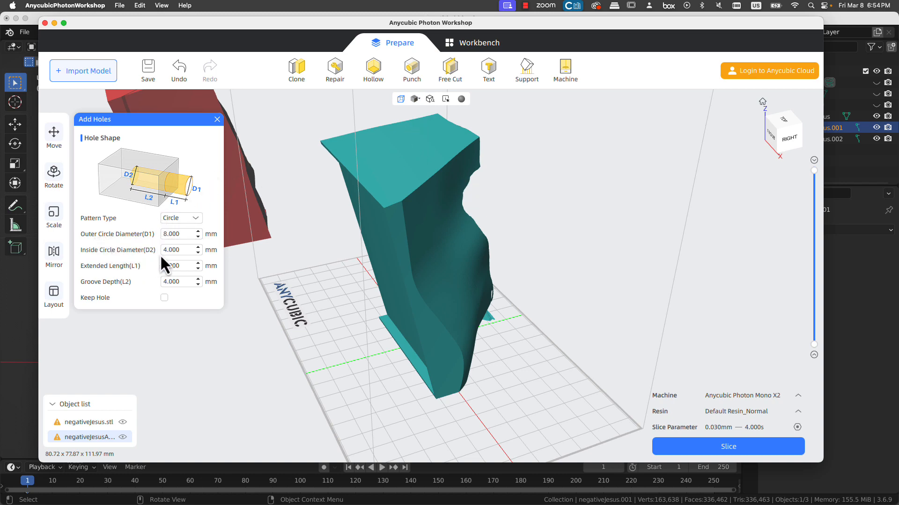
drag(165, 251, 152, 253)
text(8)
click(398, 148)
click(398, 176)
Step: Punch more 8 mm holes in the piece's top face and near the bottom of its back, and close the hole settings
right_drag(424, 182, 409, 284)
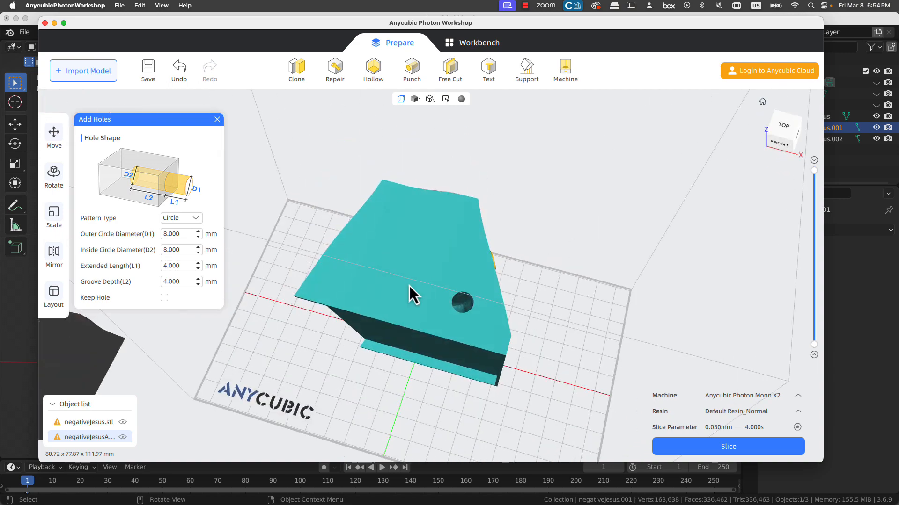
click(356, 279)
right_drag(470, 274, 439, 185)
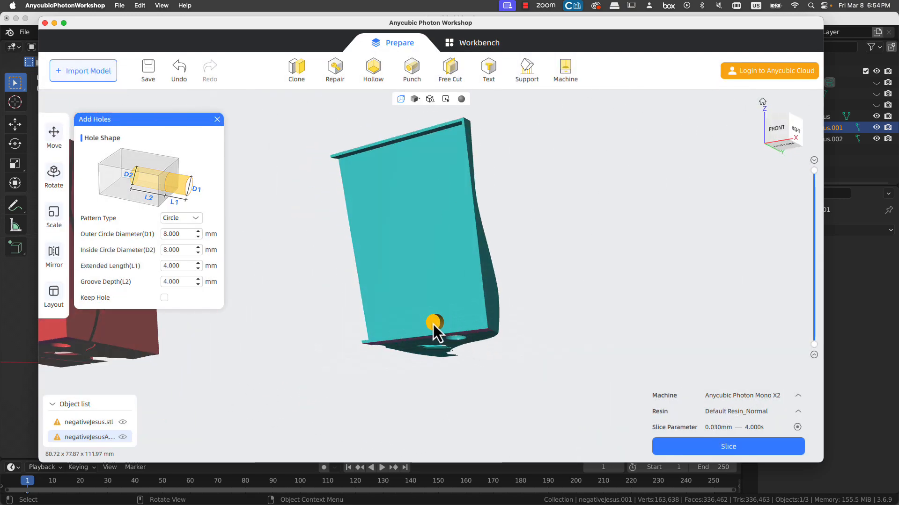
right_drag(436, 330, 284, 319)
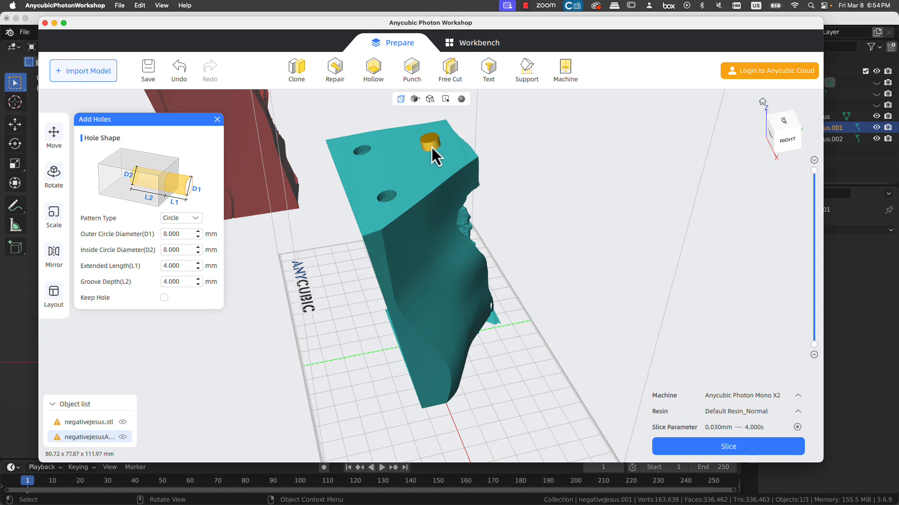
click(432, 147)
right_drag(445, 344, 804, 272)
click(374, 195)
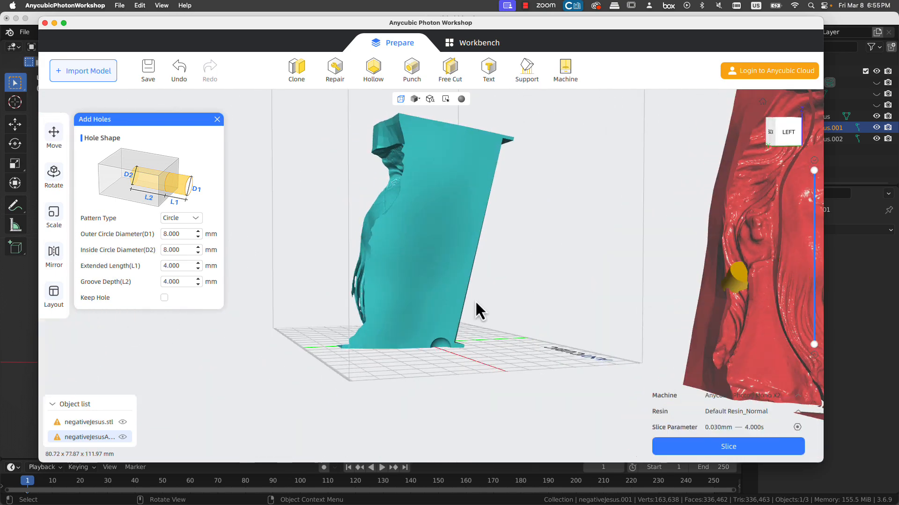
right_drag(475, 299, 589, 293)
scroll(407, 194, up, 2)
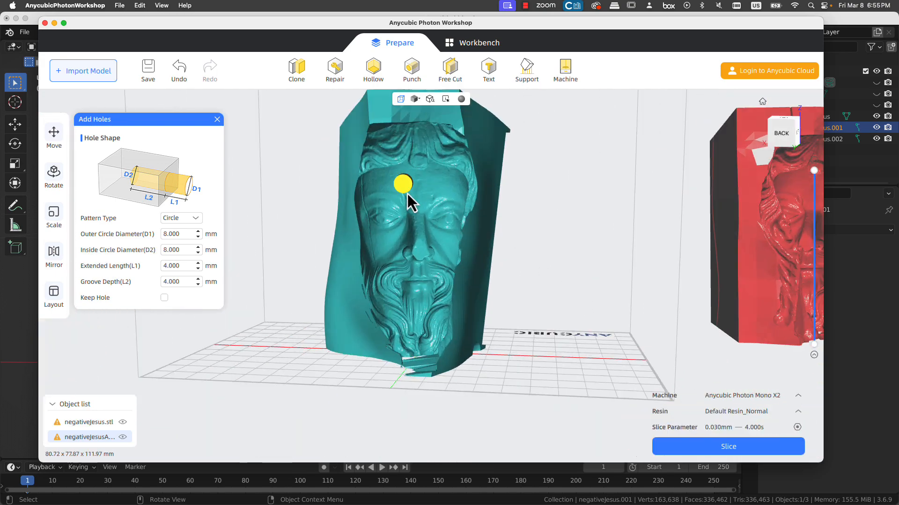
right_drag(433, 192, 557, 219)
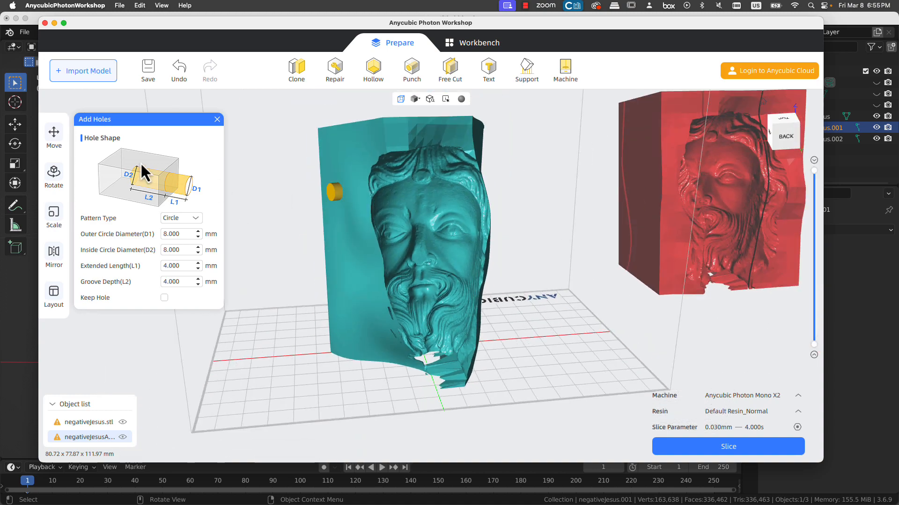
click(216, 119)
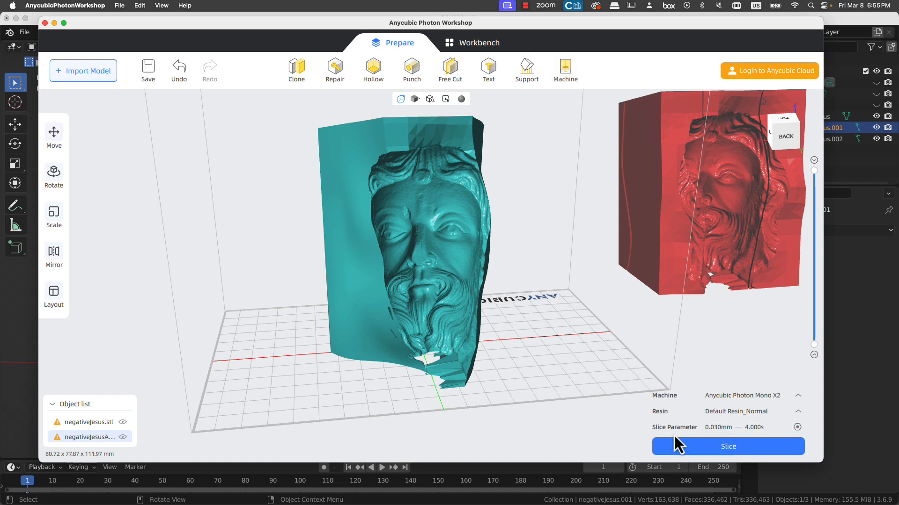
Step: Export the hollowed and punched piece to the sampleNegativeJesusExport folder as negativeJesusA.stl, replacing the existing file
click(119, 5)
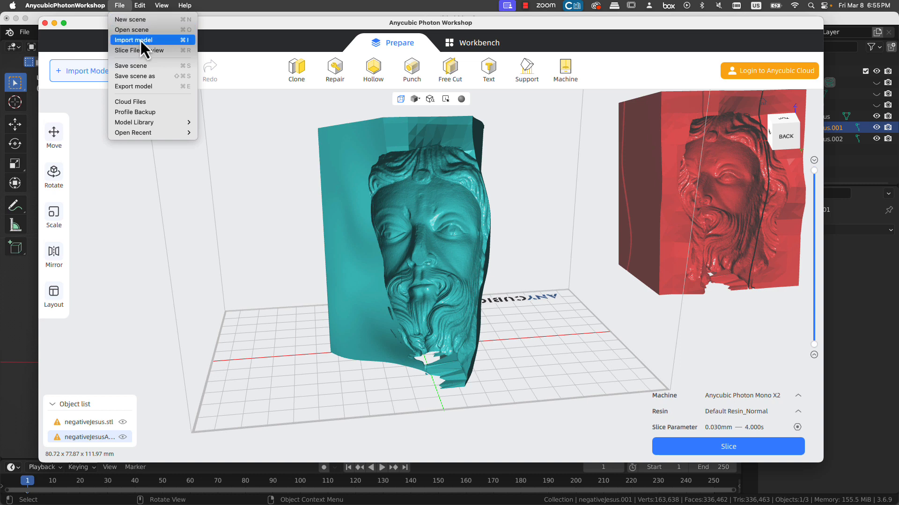
click(154, 85)
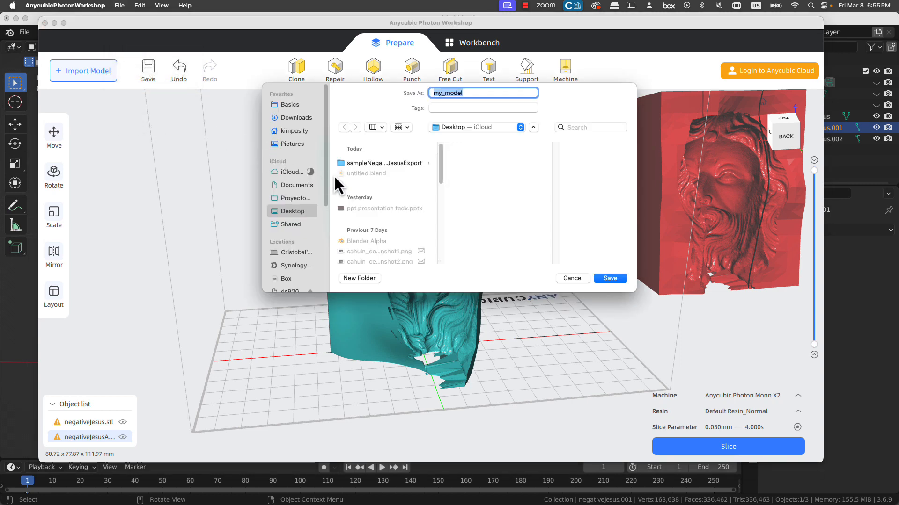
click(379, 163)
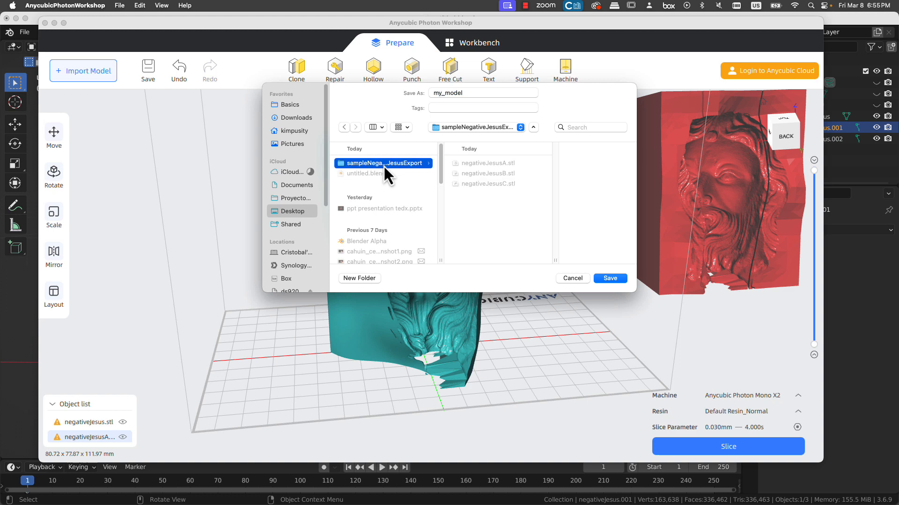
click(494, 164)
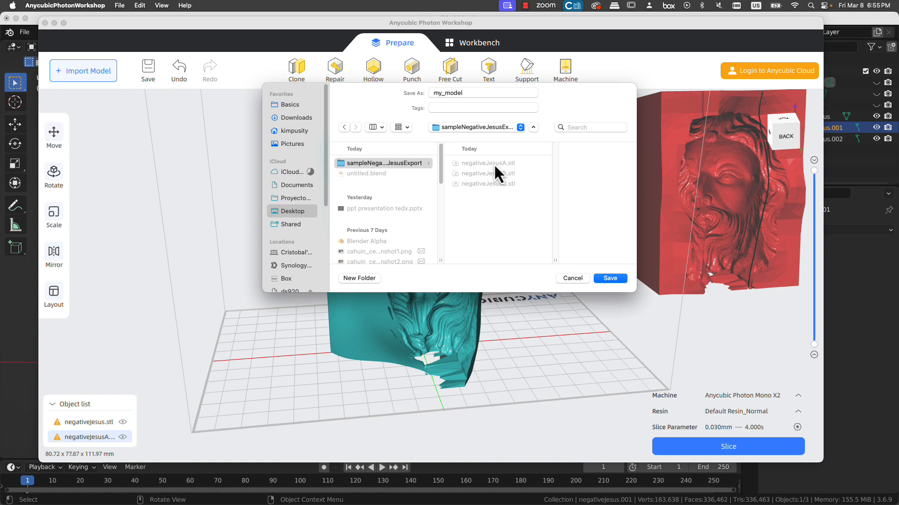
click(610, 278)
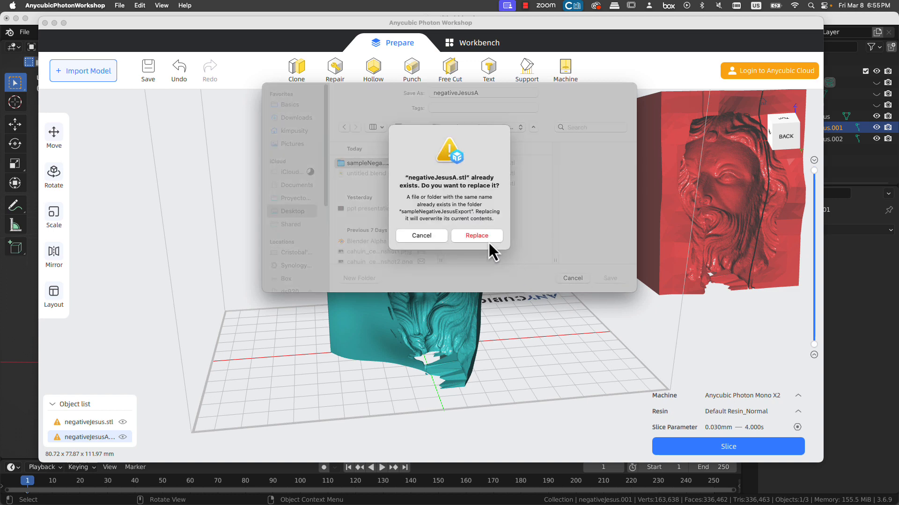
click(487, 239)
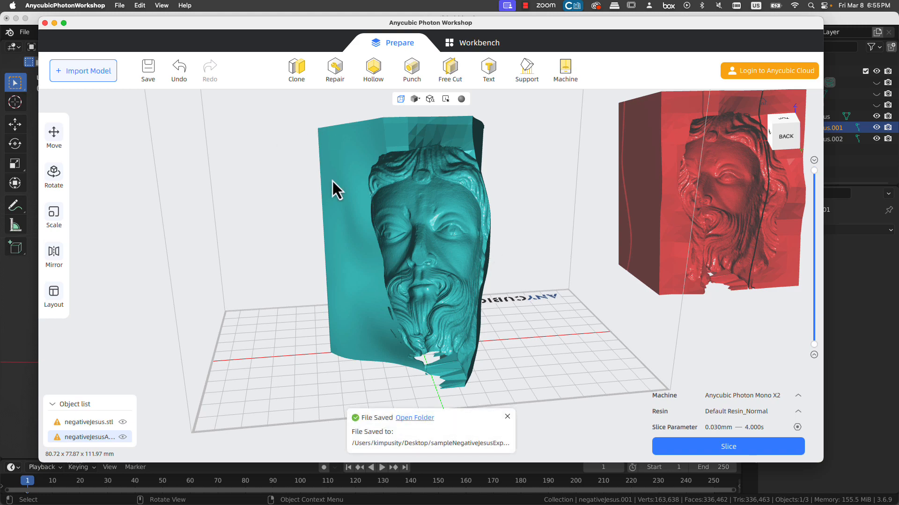
Step: Move the negativeJesusA piece off the build plate and import negativeJesusB.stl
drag(332, 181, 723, 220)
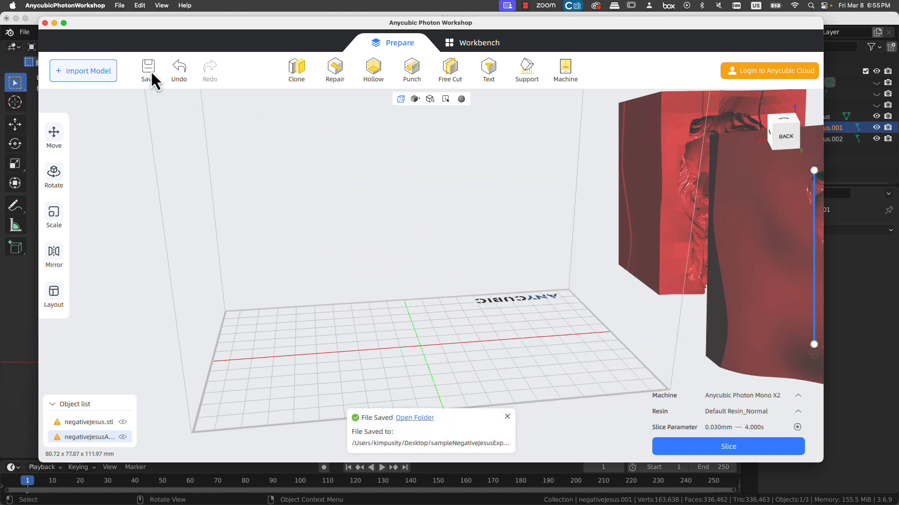
click(81, 70)
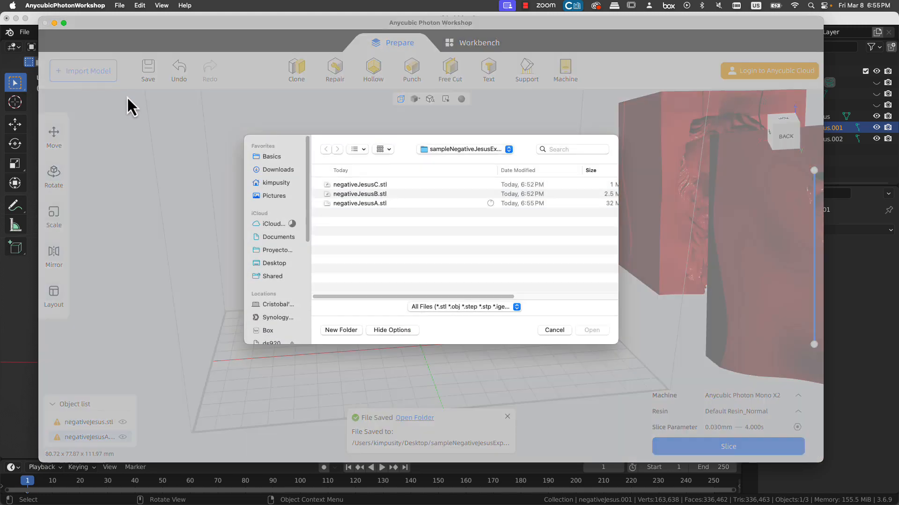
double_click(372, 194)
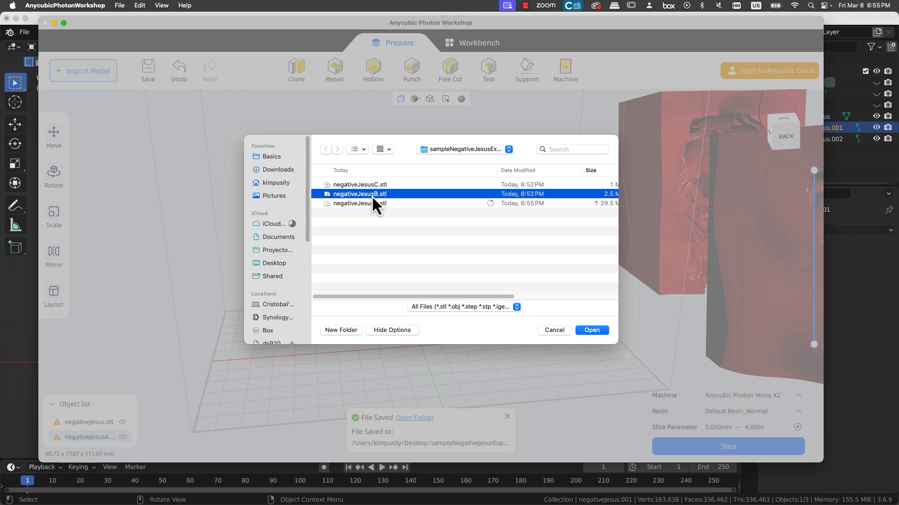
click(408, 230)
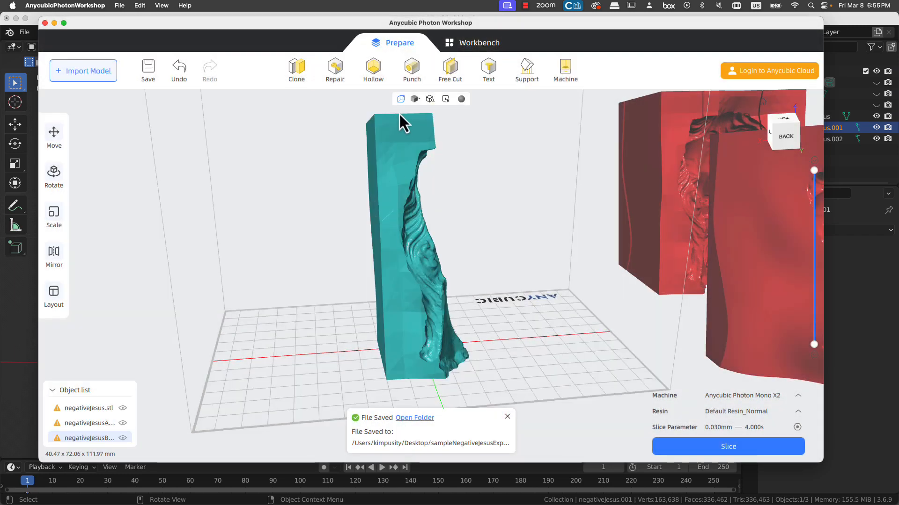
Step: Hollow negativeJesusB inside with 3 mm walls and no infill, and punch 8 mm holes in its top, underside and flat side face
click(371, 70)
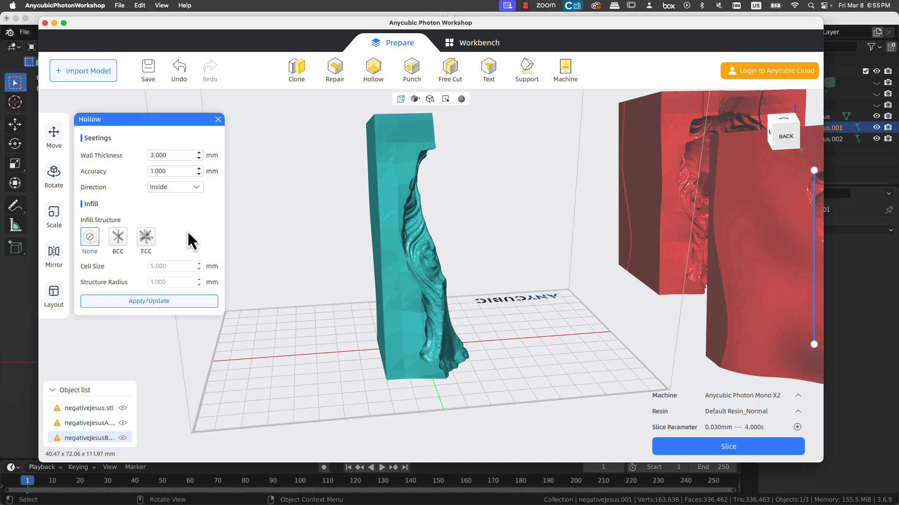
click(155, 301)
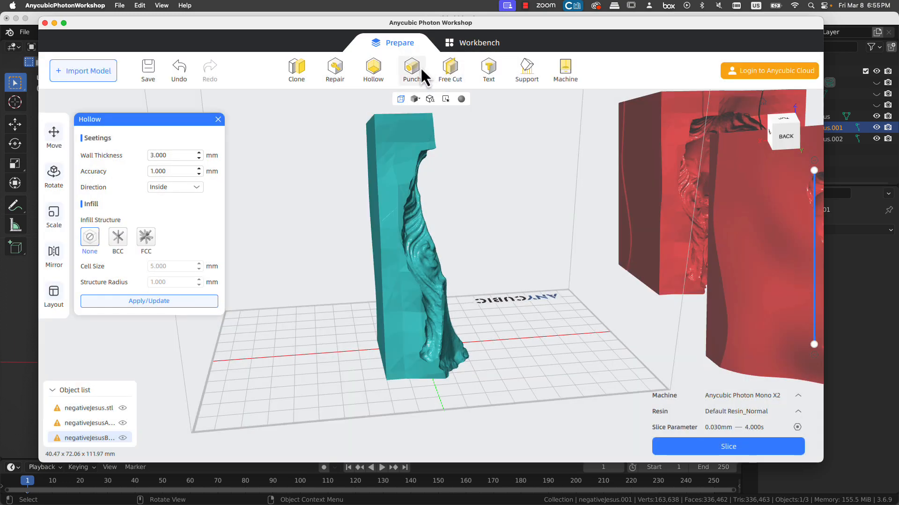
click(412, 68)
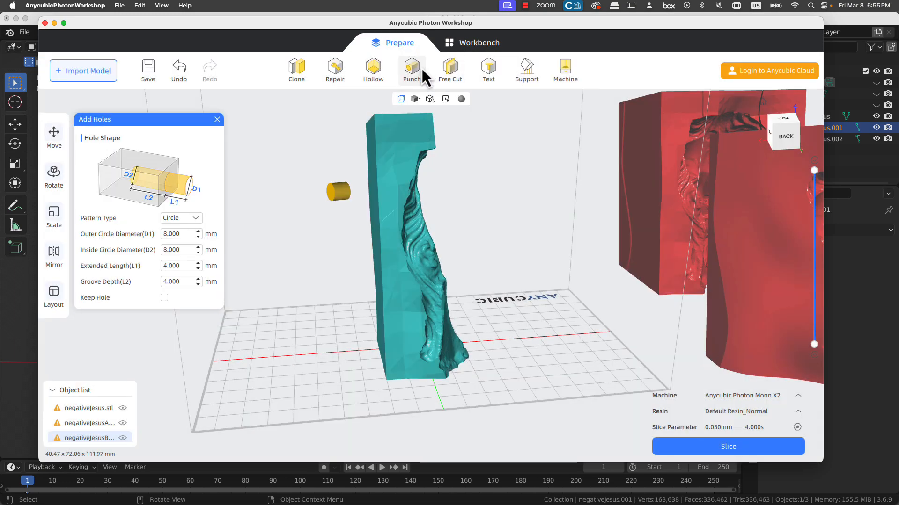
drag(491, 299, 515, 273)
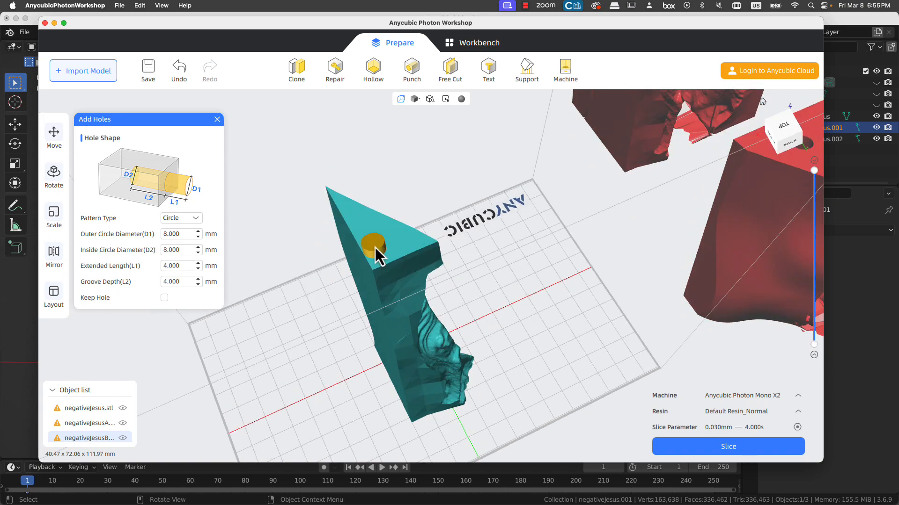
drag(445, 295, 486, 251)
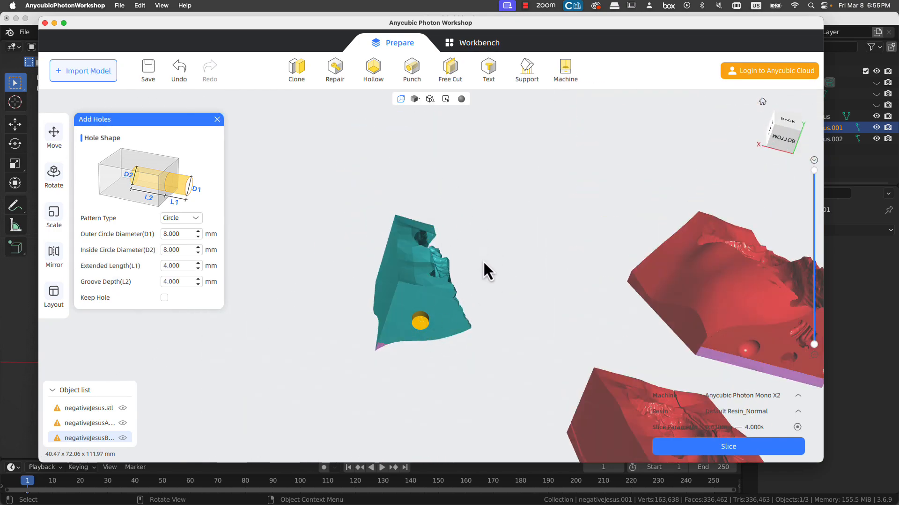
drag(415, 279, 443, 258)
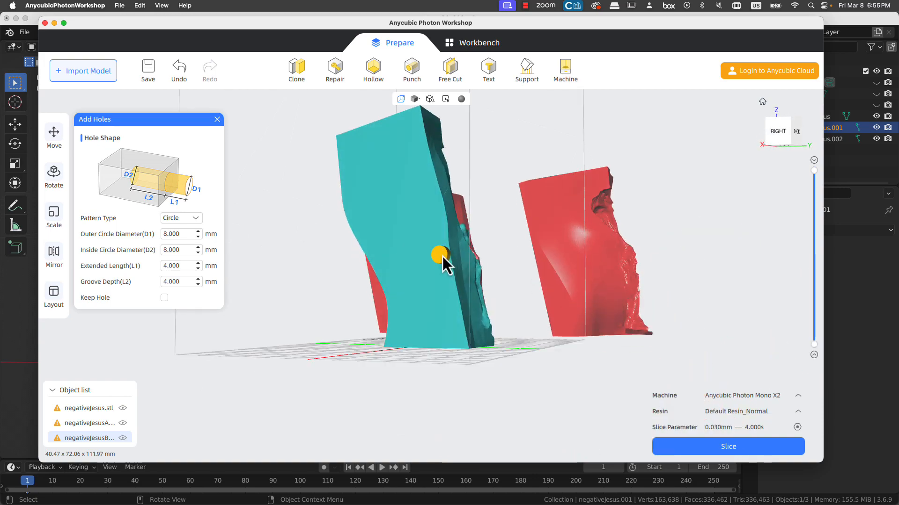
click(421, 293)
drag(400, 195, 194, 126)
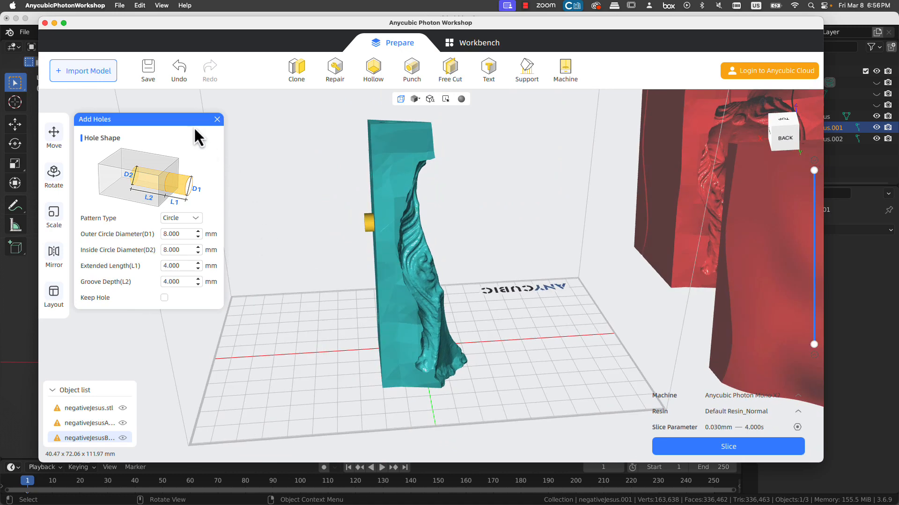
Step: Export the hollowed and punched piece to the sampleNegativeJesusExport folder as negativeJesusB.stl, replacing the existing file
click(117, 6)
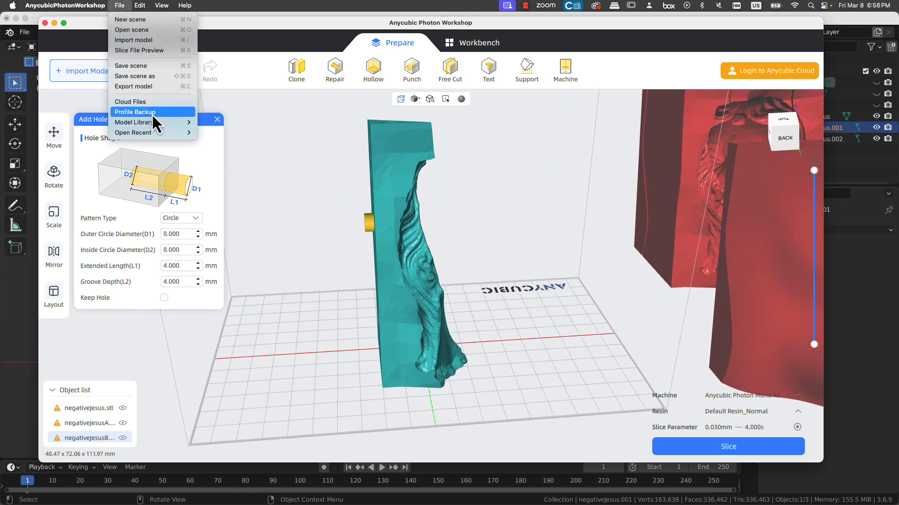
click(152, 86)
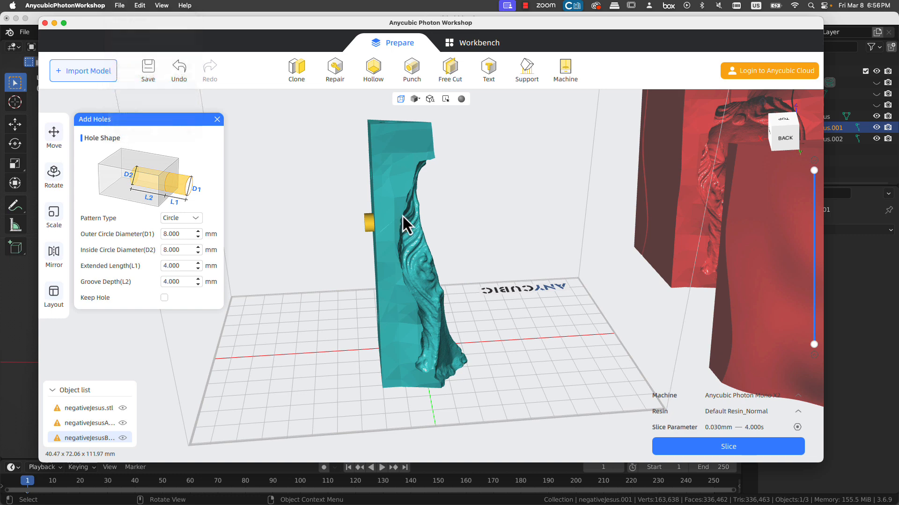
click(493, 178)
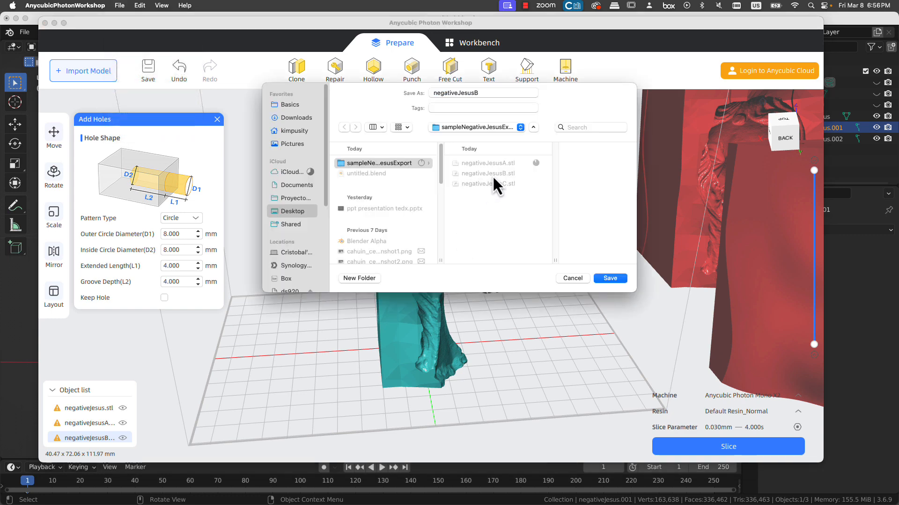
click(619, 279)
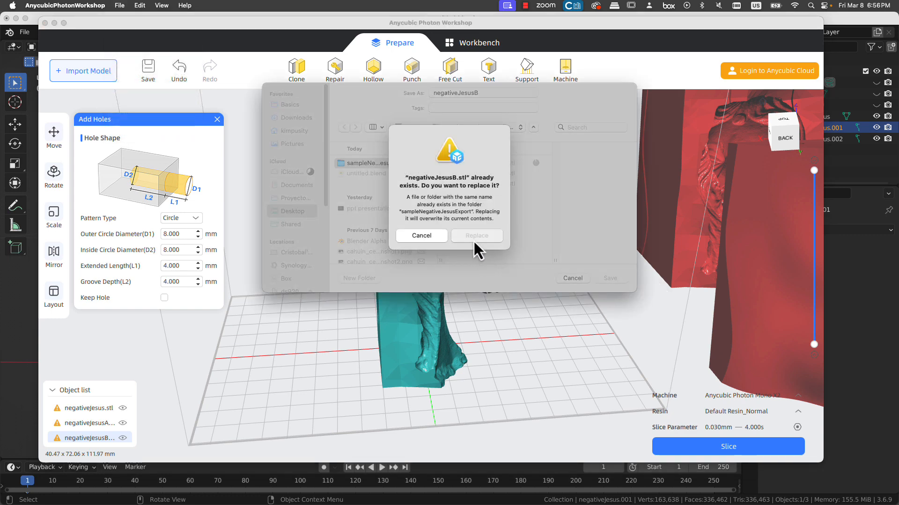
click(473, 236)
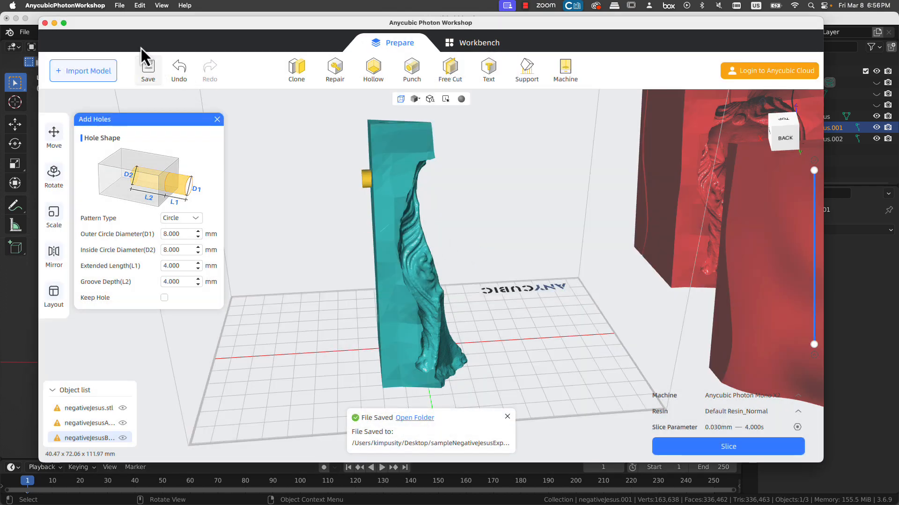
Step: Import negativeJesusC.stl from the sampleNegativeJesusExport folder
click(90, 69)
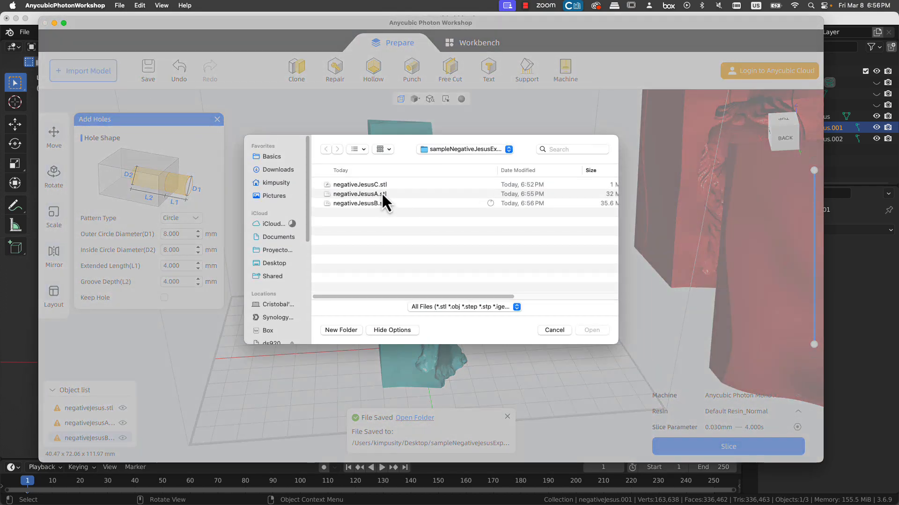
click(380, 184)
double_click(361, 187)
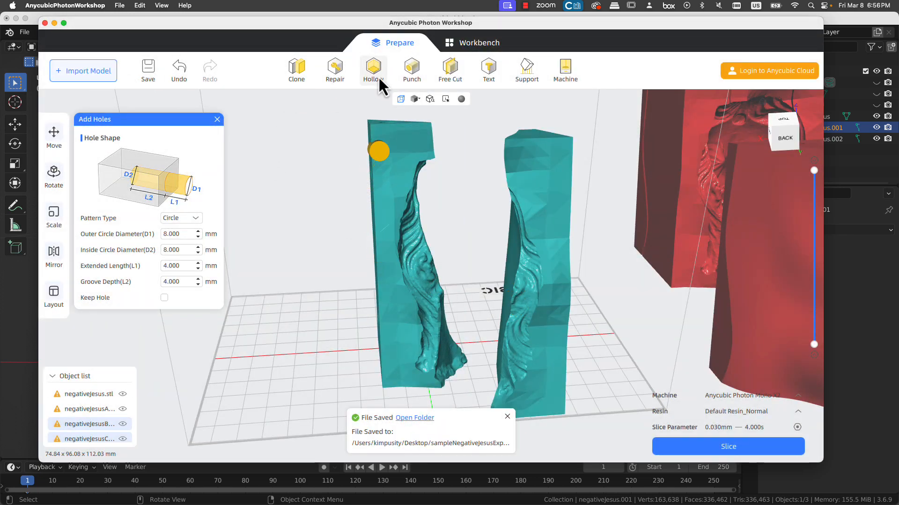
Step: Move negativeJesusB off the build plate to about X -125, Y -28 mm, and place negativeJesusC near the centre at about X 12, Y -7 mm
click(49, 134)
drag(380, 302, 437, 411)
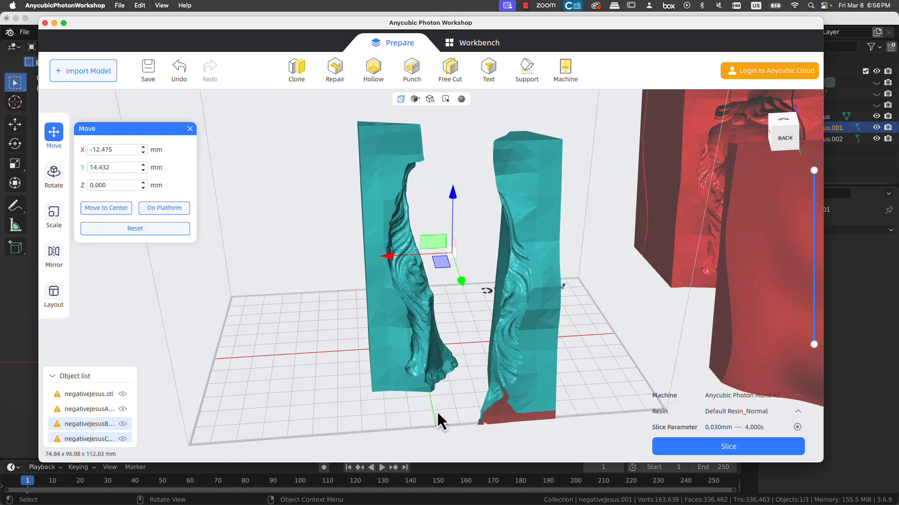
click(436, 411)
click(397, 376)
drag(390, 368, 695, 311)
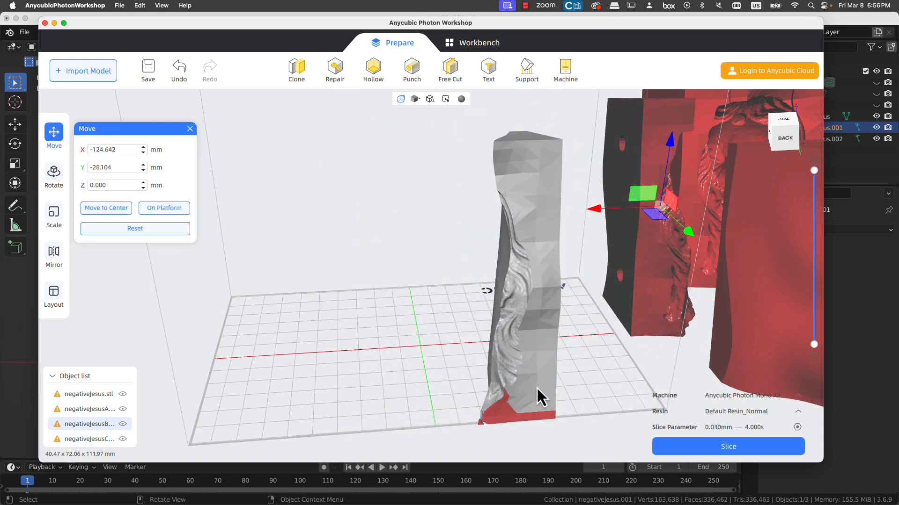
drag(536, 387, 385, 338)
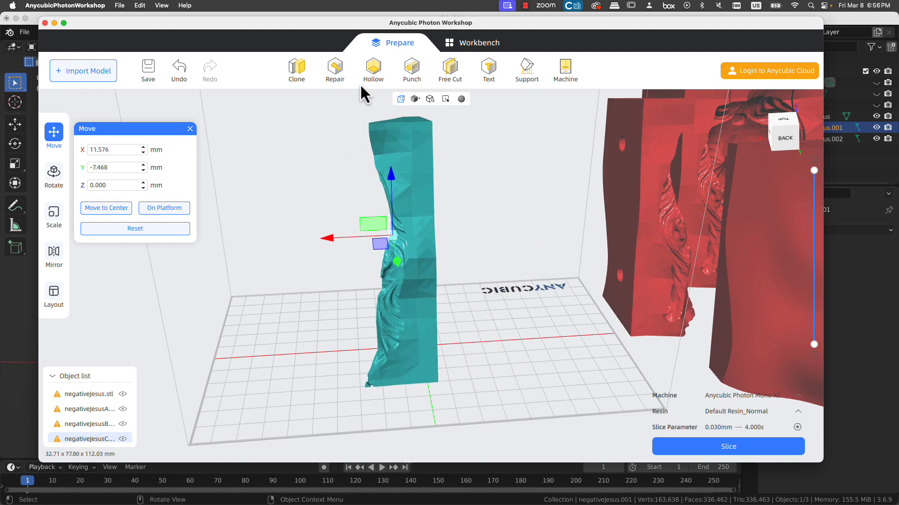
Step: Hollow negativeJesusC towards the inside with 3 mm walls and no infill, and punch an 8 mm hole in its top face
click(373, 71)
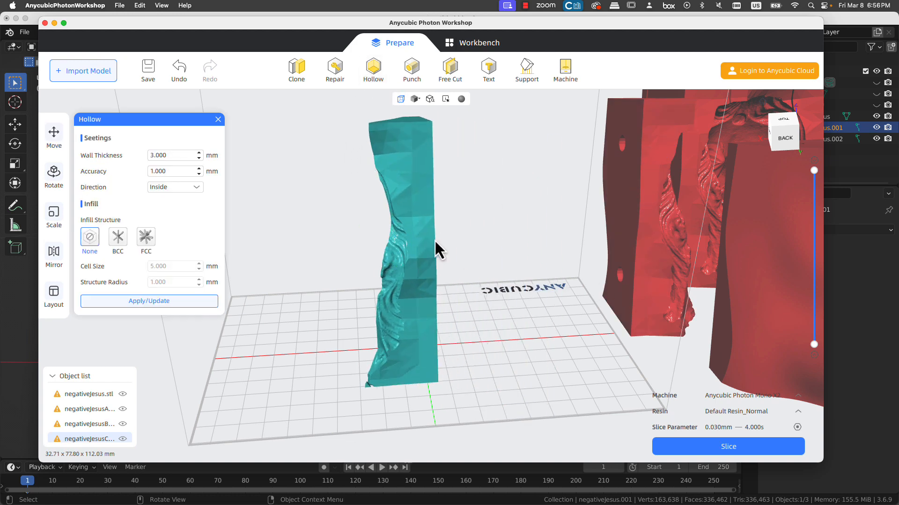
click(181, 300)
click(410, 69)
right_drag(440, 126, 434, 467)
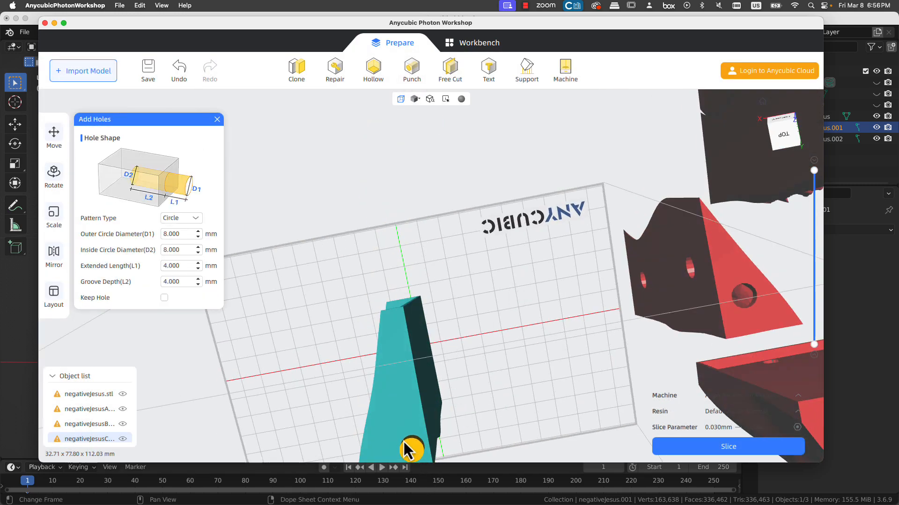
click(384, 424)
Step: Set the hole's outer and inside circle diameters to 4 mm, and punch holes in the piece's underside and flat side face
click(177, 234)
drag(177, 234, 146, 248)
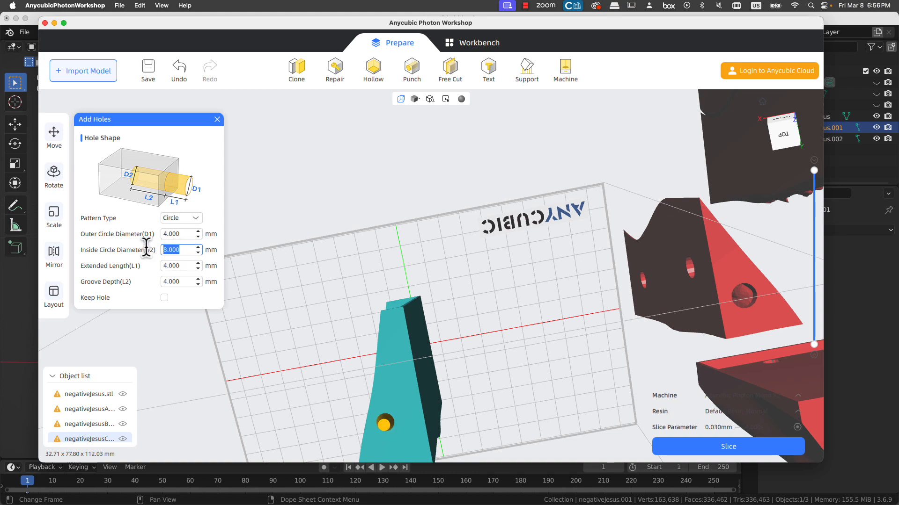
text(4)
right_drag(405, 439, 423, 281)
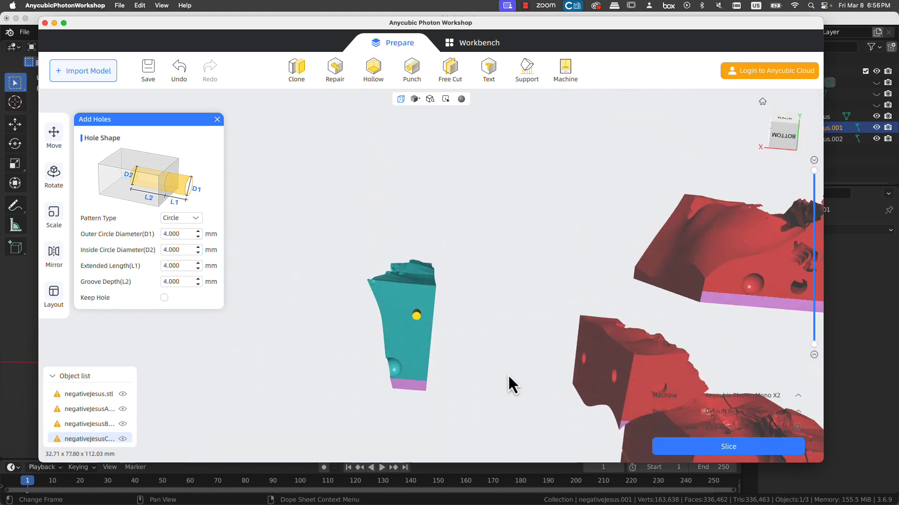
right_drag(547, 274, 436, 339)
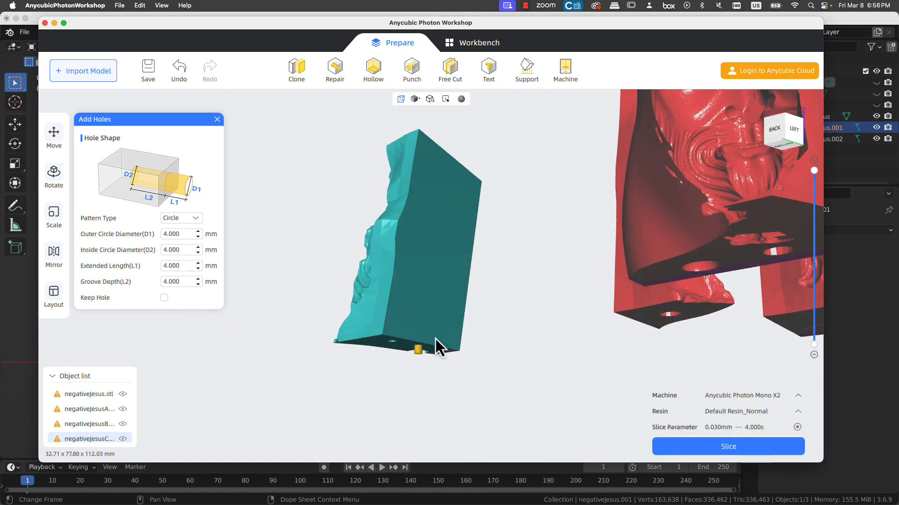
right_drag(459, 198, 631, 299)
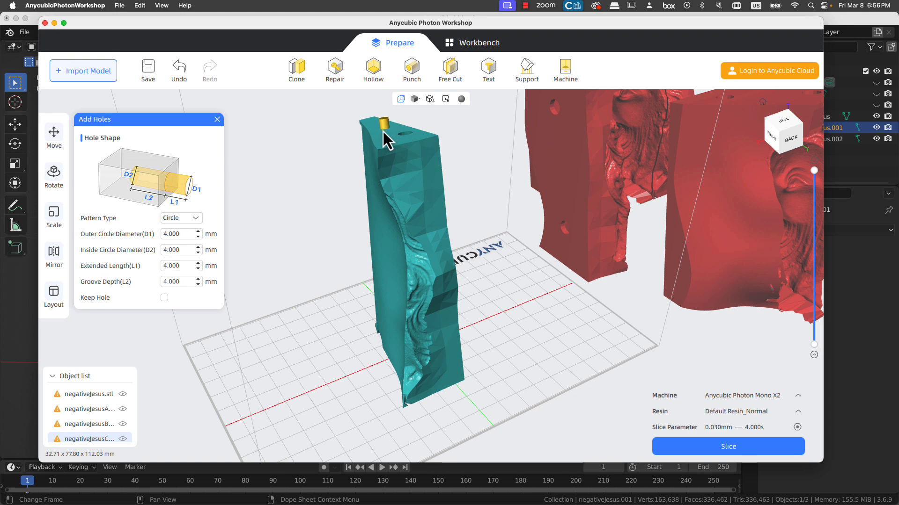
Step: Export the hollowed and punched piece to the sampleNegativeJesusExport folder as negativeJesusC.stl, replacing the existing file
click(118, 4)
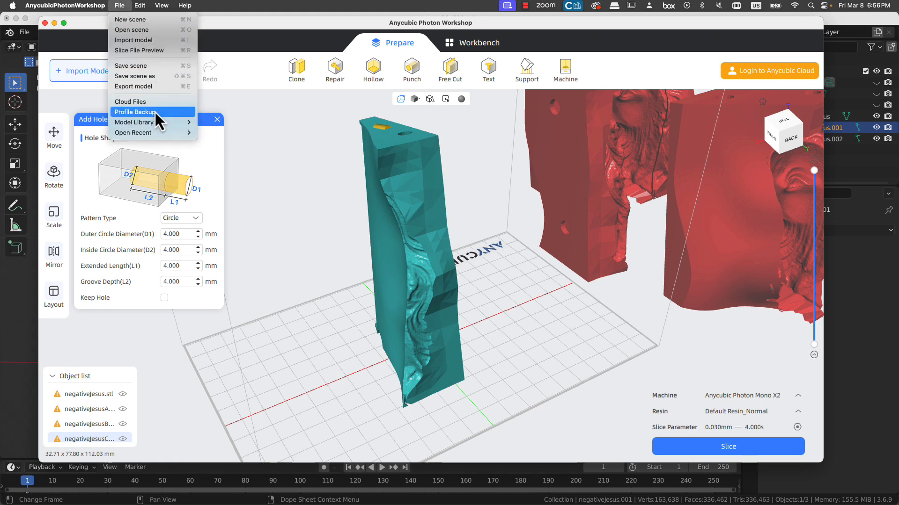
click(153, 86)
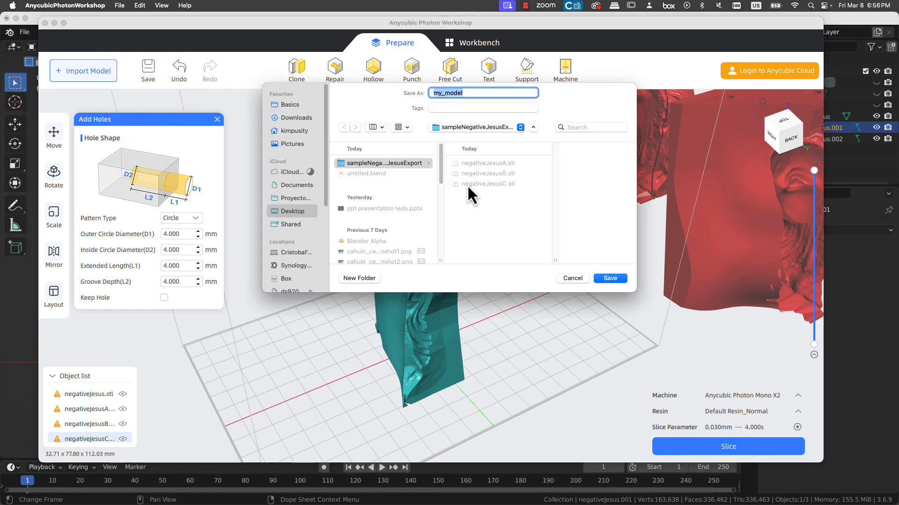
click(490, 184)
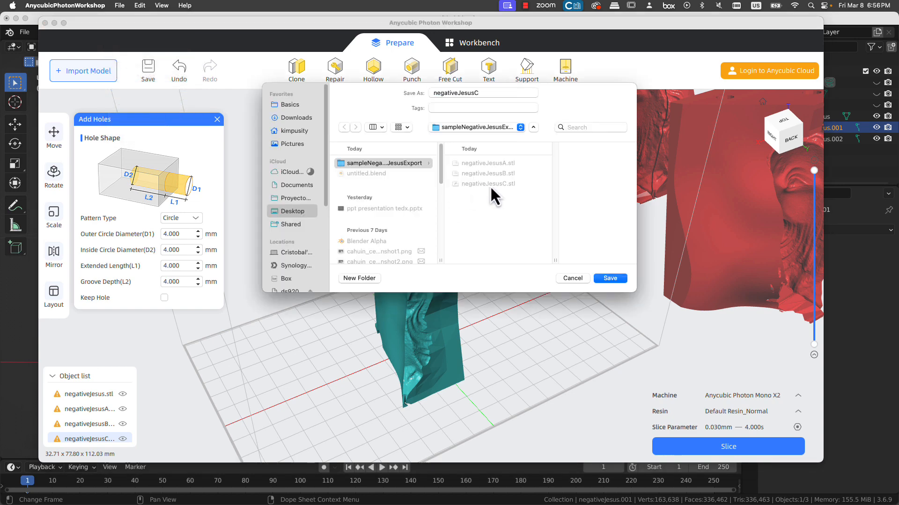
click(620, 279)
click(474, 239)
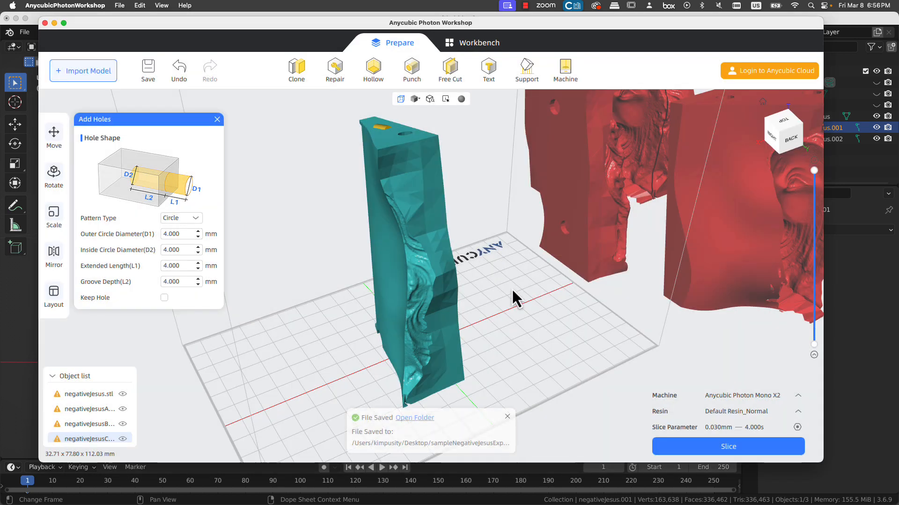
Step: Export the punched piece once more to the sampleNegativeJesusExport folder under the name negativeJesusC, overwriting the previous file
scroll(513, 278, down, 5)
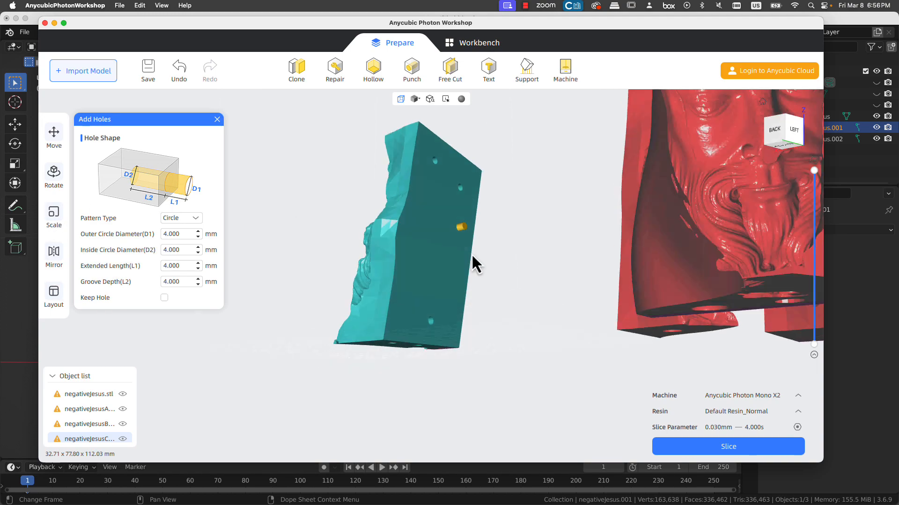
right_drag(470, 254, 585, 281)
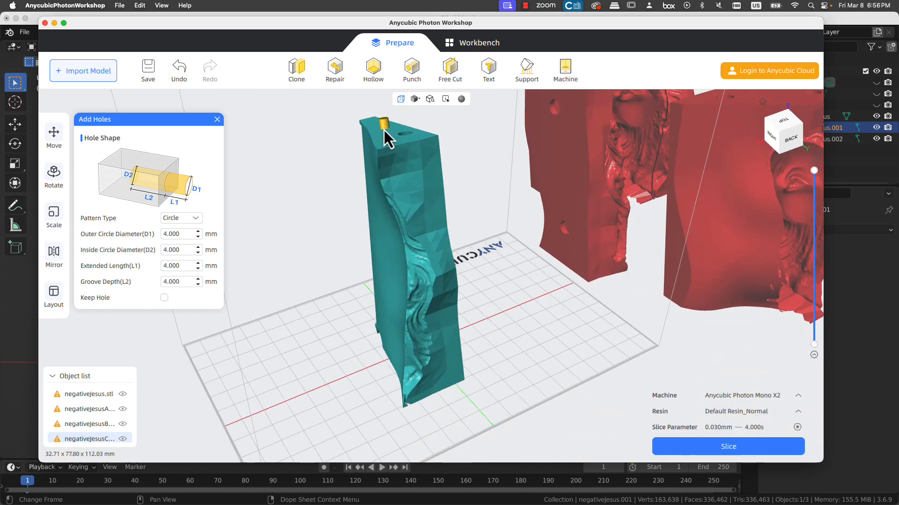
click(119, 5)
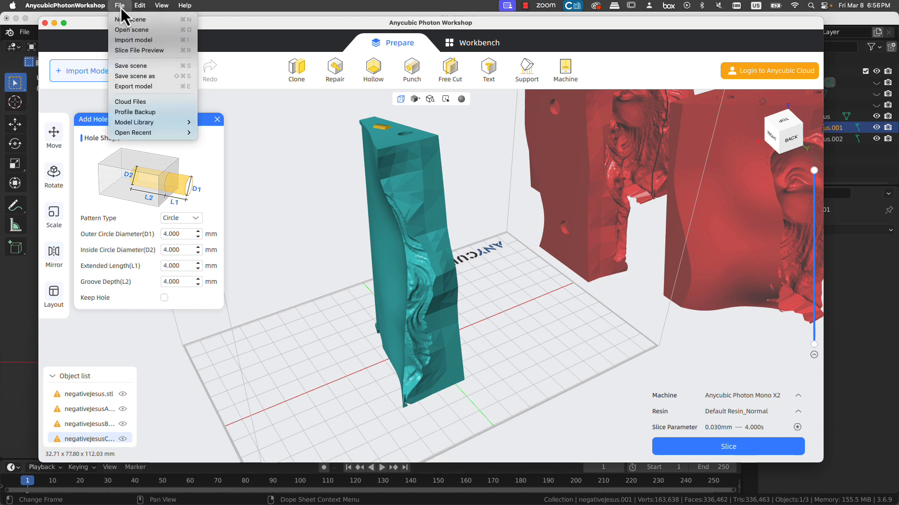
click(154, 86)
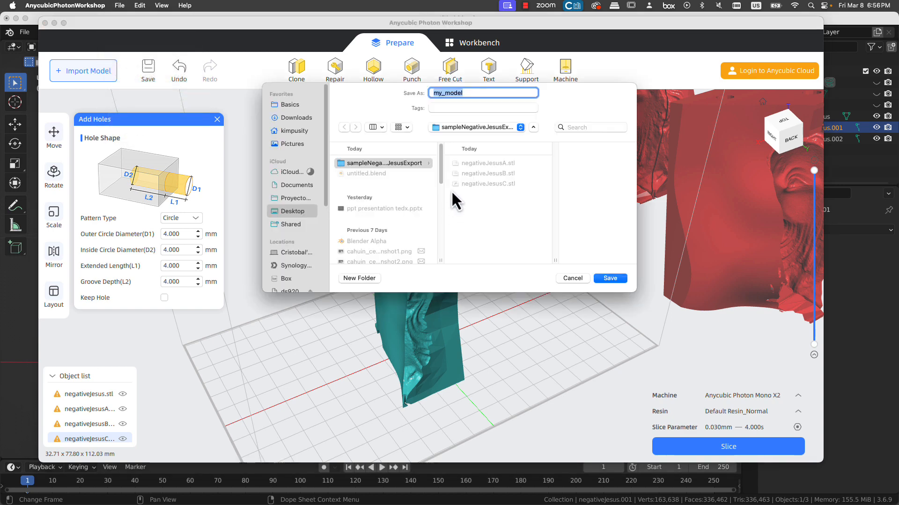
click(471, 187)
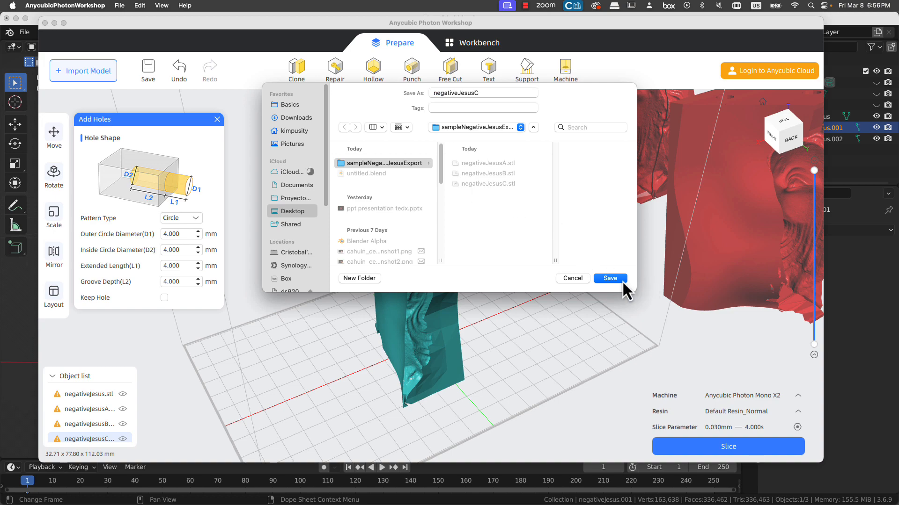
click(622, 280)
click(472, 233)
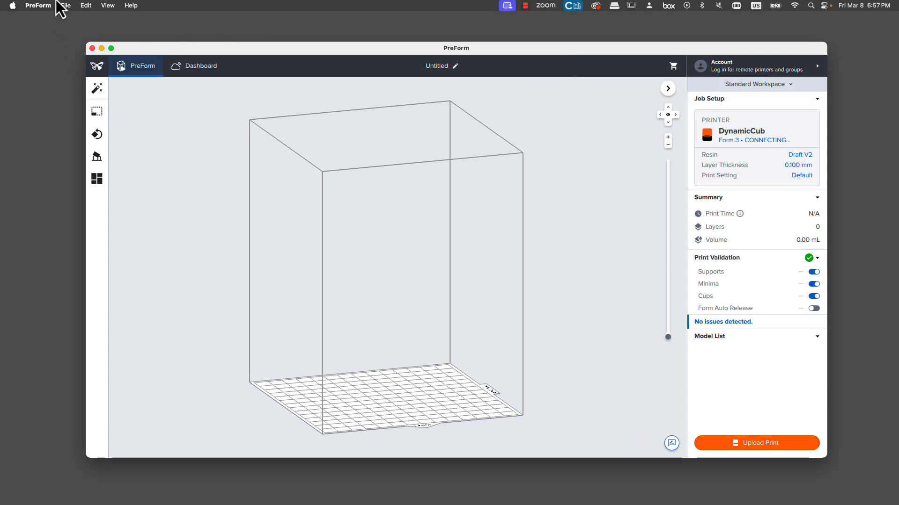
Step: Switch to PreForm, open negativeJesusA.stl from the sampleNegativeJesusExport folder, and start the automatic repair of the damaged model
click(62, 5)
click(94, 45)
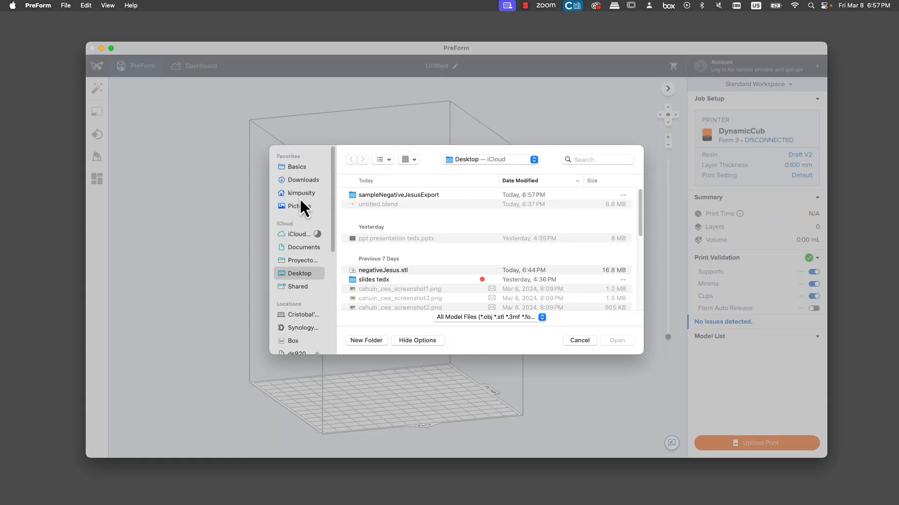
double_click(413, 195)
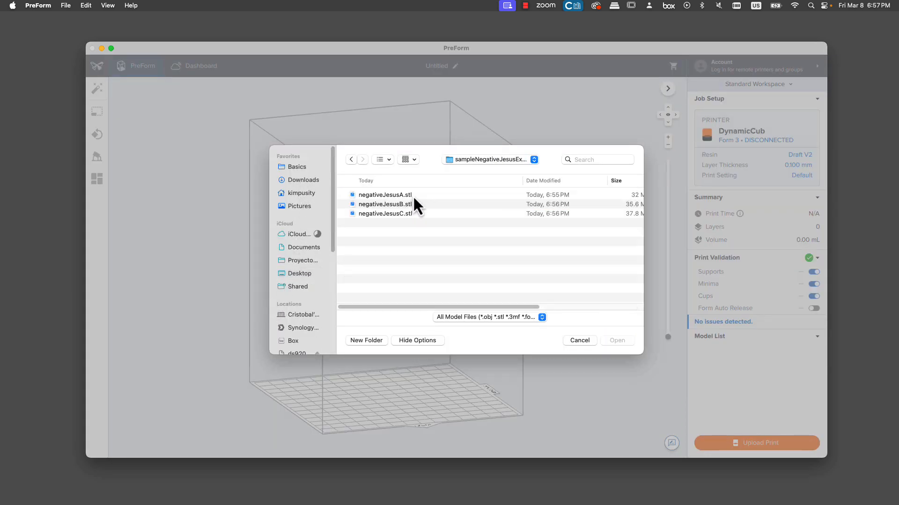
click(403, 196)
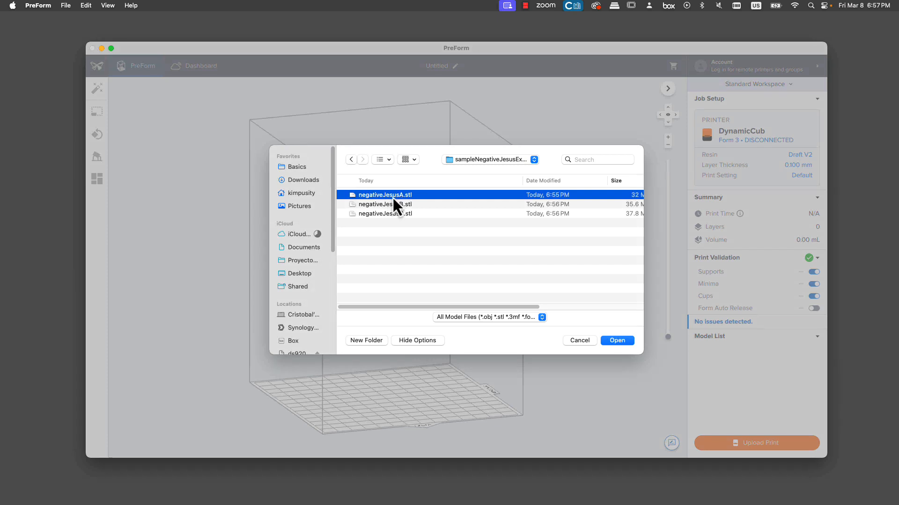
double_click(393, 196)
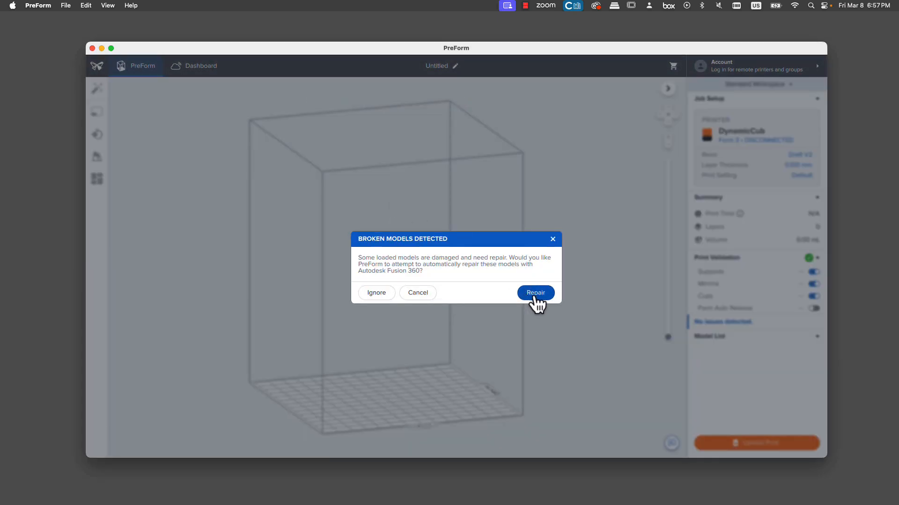
click(533, 293)
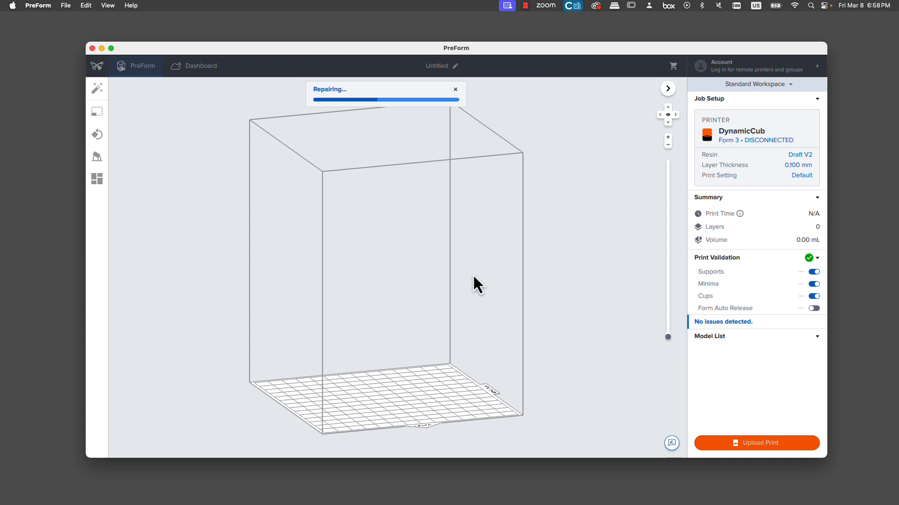
Step: Inspect the unsupported negativeJesusFace mold and its flagged areas from several angles, cut it at layer 512, and show all layers again
key(super+Tab)
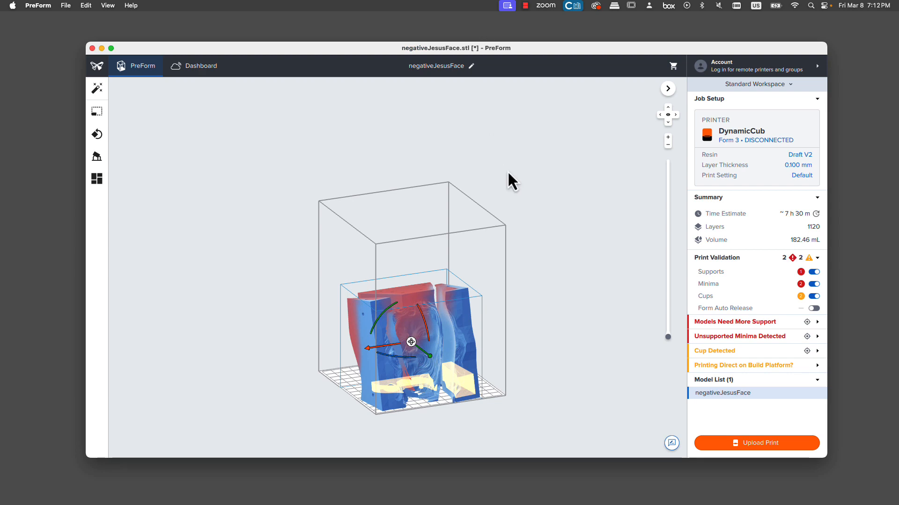
right_drag(507, 324, 468, 305)
right_drag(410, 307, 356, 313)
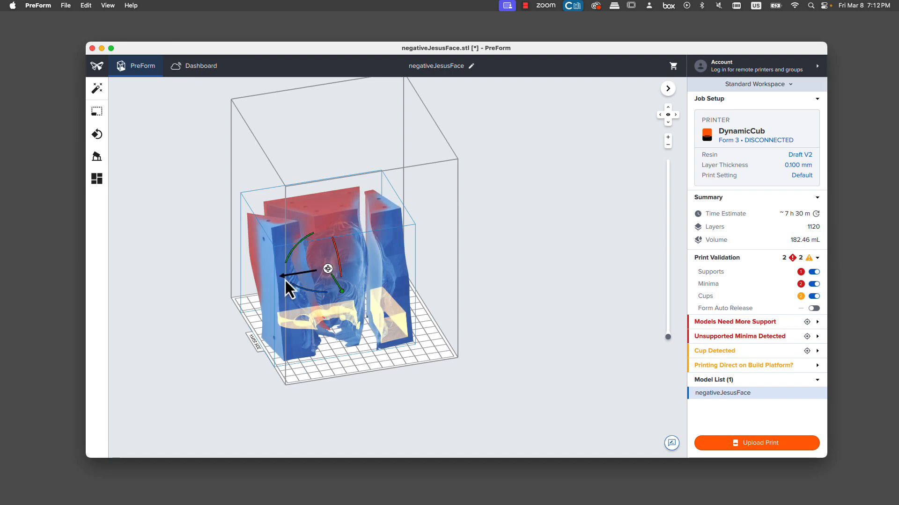
drag(287, 287, 298, 285)
mouse_move(463, 330)
right_down()
mouse_move(393, 285)
mouse_move(257, 281)
mouse_move(238, 327)
mouse_move(353, 361)
mouse_move(463, 361)
mouse_move(464, 345)
right_up()
scroll(461, 342, up, 3)
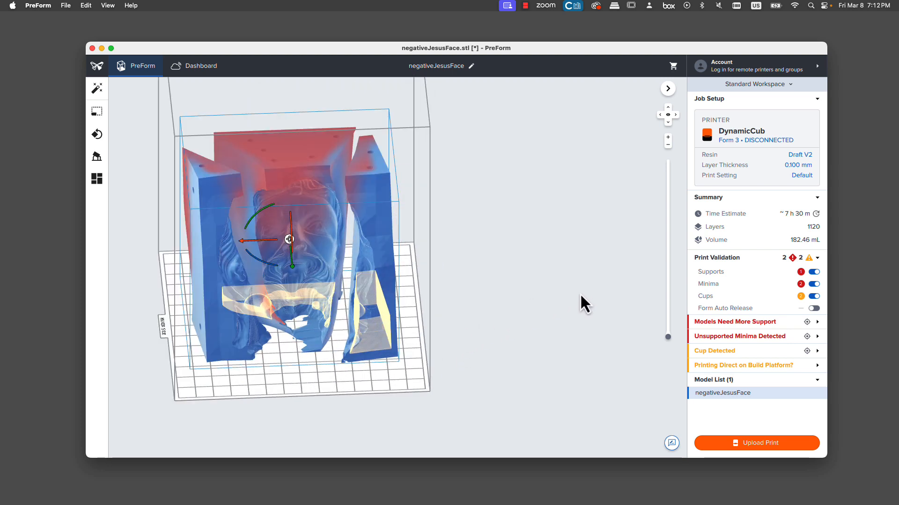
shift+right_drag(580, 310, 607, 336)
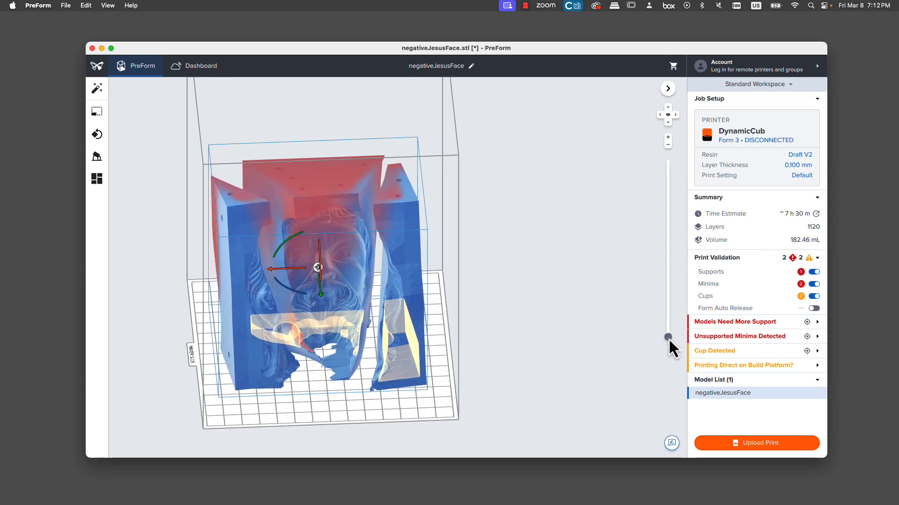
drag(669, 338, 679, 252)
right_drag(474, 220, 492, 293)
click(519, 269)
right_drag(478, 260, 538, 223)
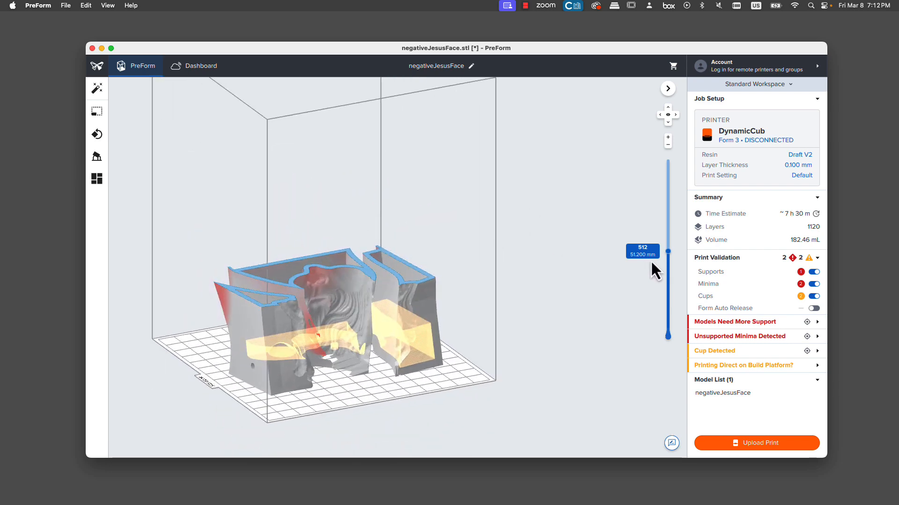
drag(673, 255, 668, 163)
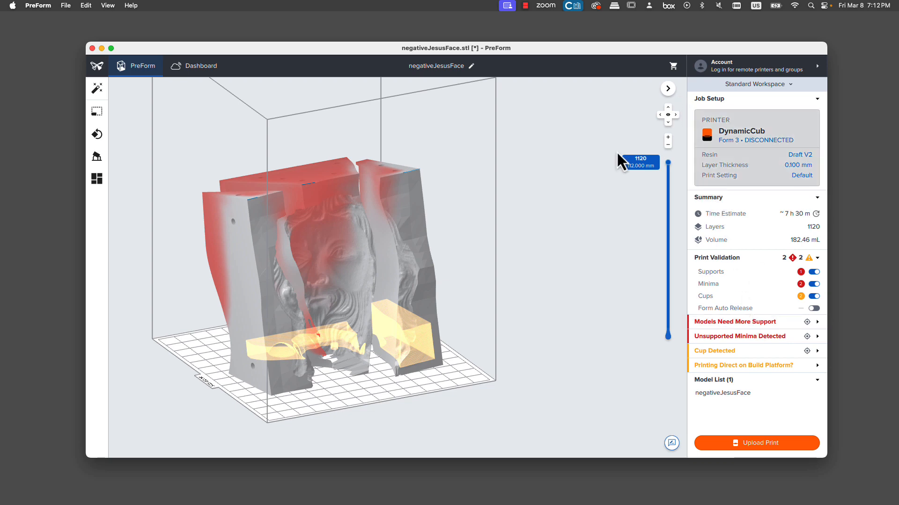
Step: Auto-generate supports for the whole negativeJesusFace mold using the existing full-raft settings
click(96, 156)
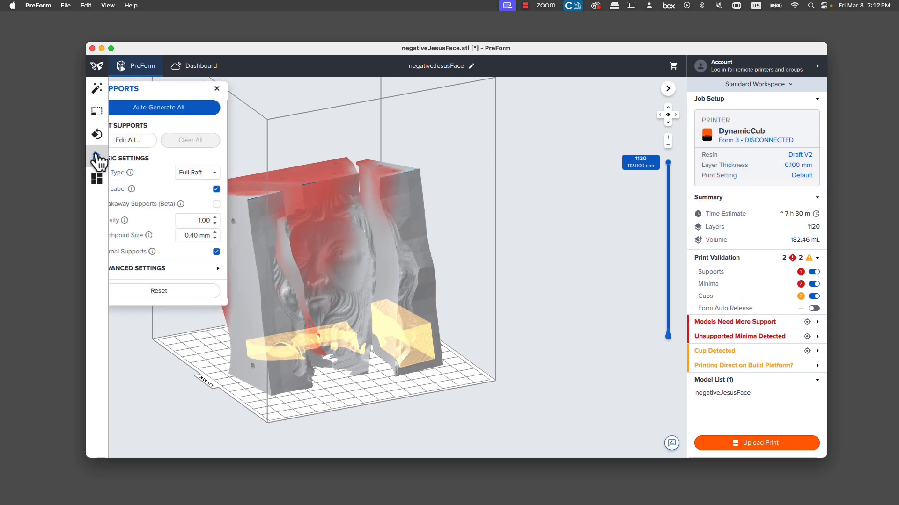
click(178, 108)
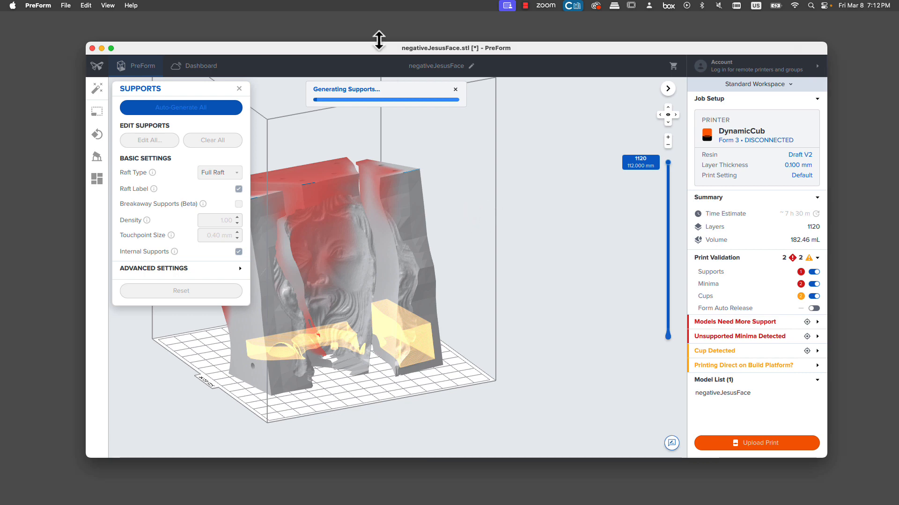
click(526, 6)
click(543, 31)
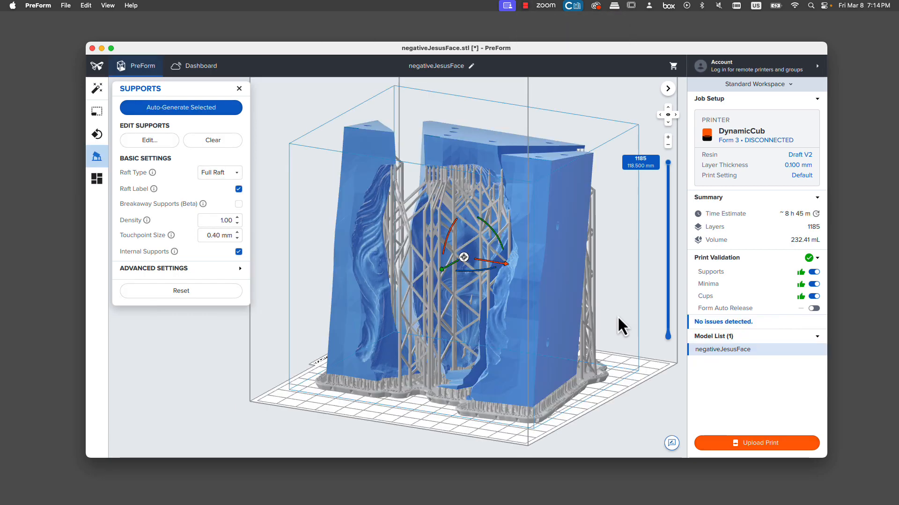
Step: Examine the generated supports and drain holes from several angles, including the hollow interior at layer 314, and close the support settings
right_drag(538, 343, 445, 290)
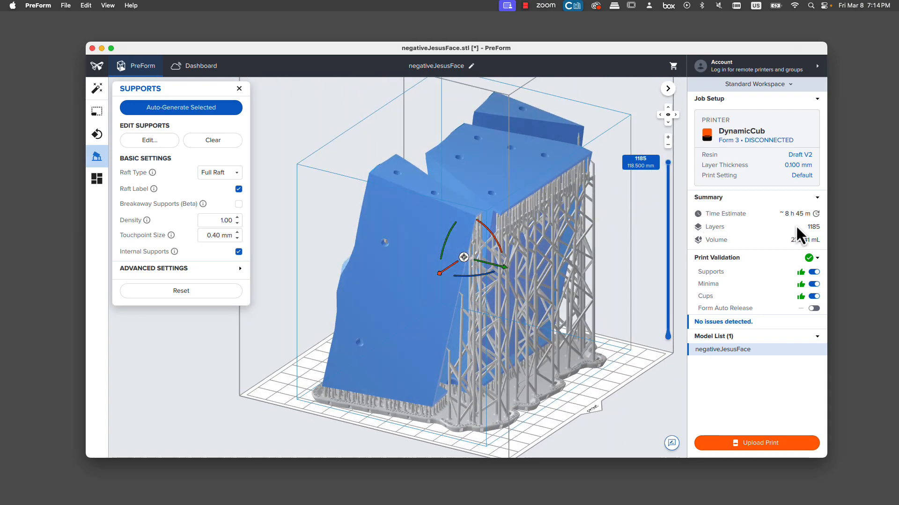
drag(668, 163, 669, 285)
right_drag(502, 281, 616, 297)
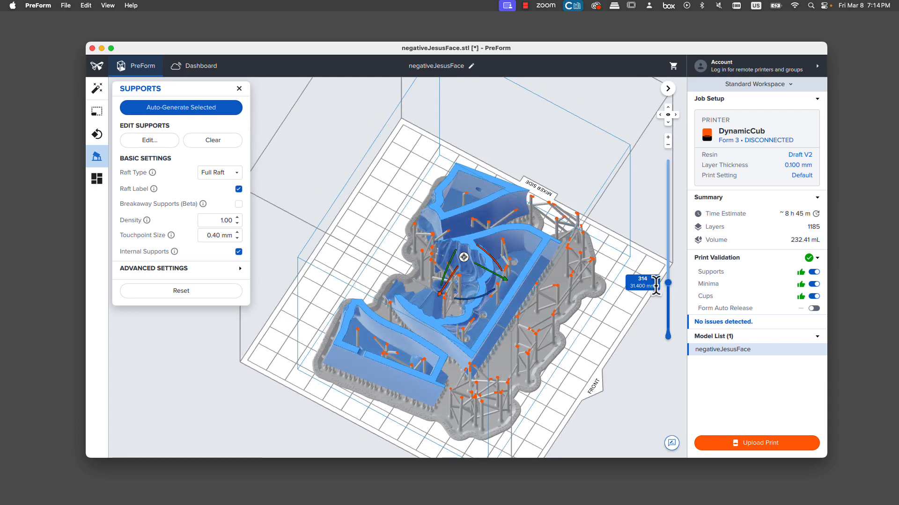
drag(668, 283, 668, 235)
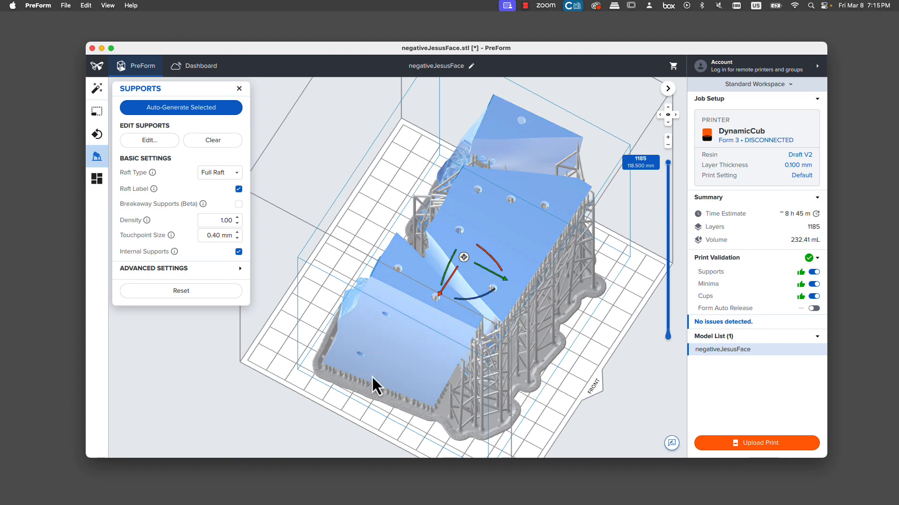
right_drag(373, 385, 607, 269)
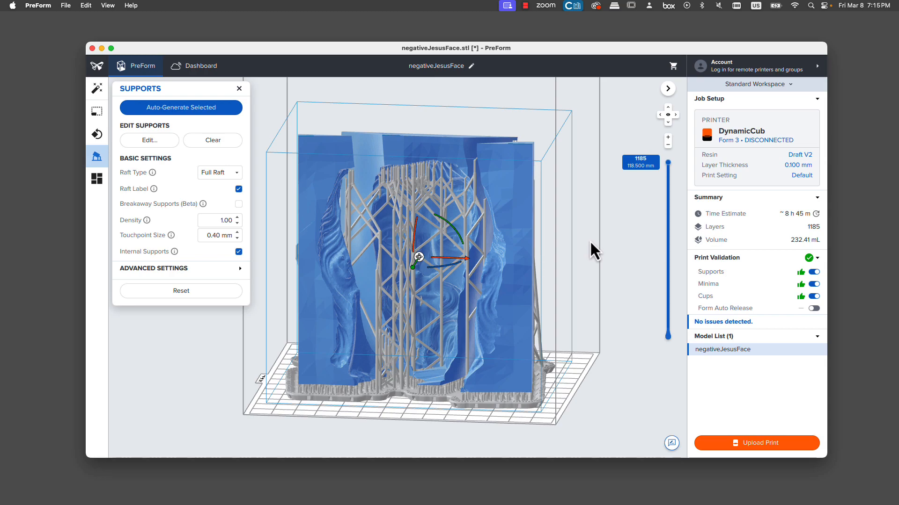
right_drag(589, 240, 533, 262)
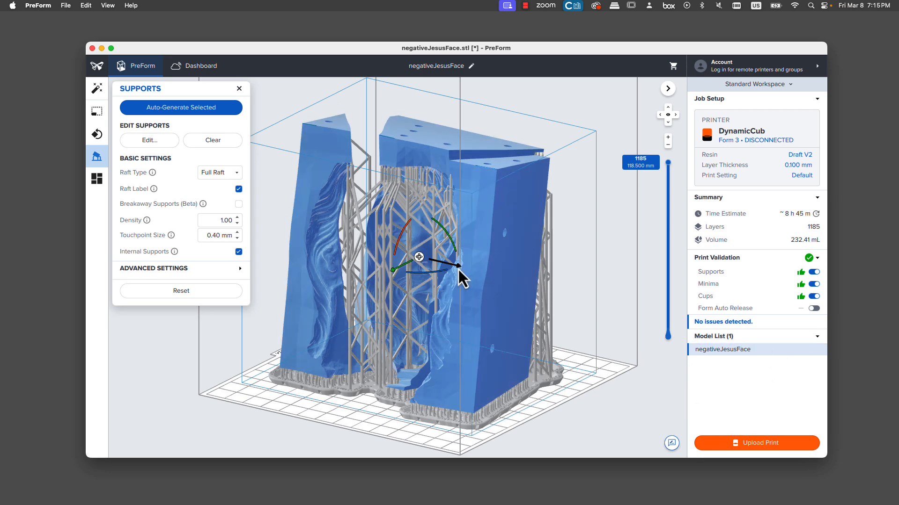
right_drag(468, 271, 457, 333)
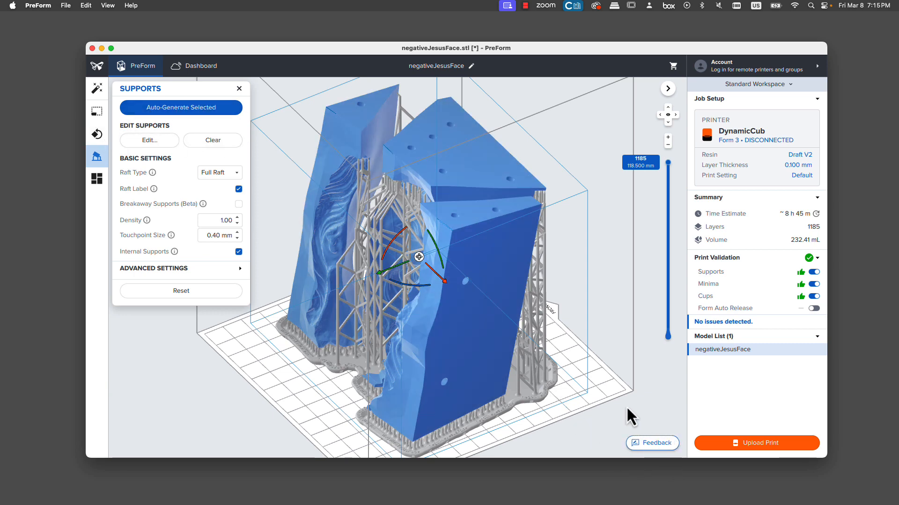
click(627, 409)
right_drag(468, 341, 277, 120)
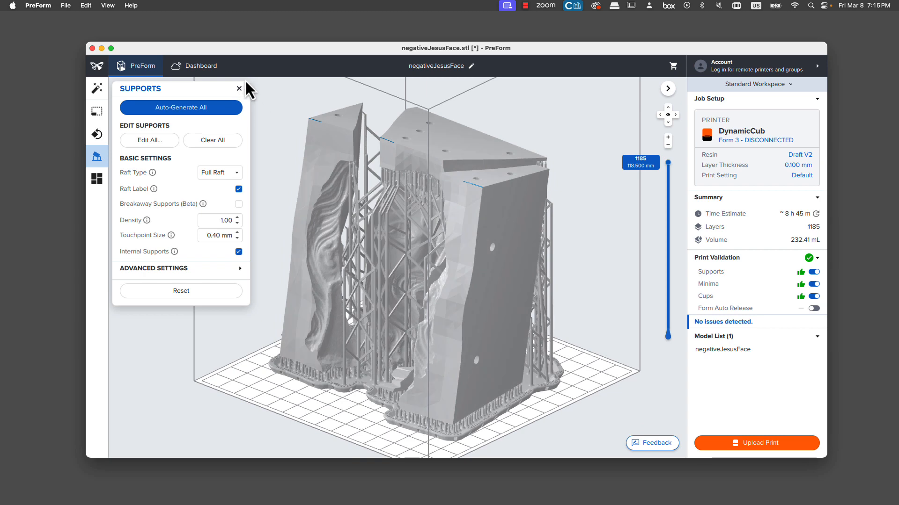
click(239, 88)
Step: Check the supported mold's walls and internal supports at layer 756, and return to the full layer height
right_drag(218, 204, 261, 197)
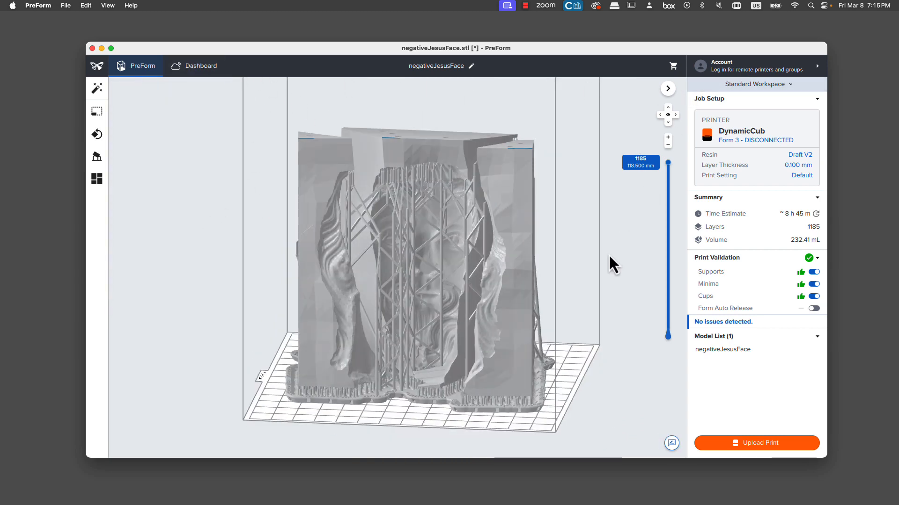
right_drag(609, 255, 545, 247)
drag(668, 163, 667, 221)
right_drag(608, 244, 499, 314)
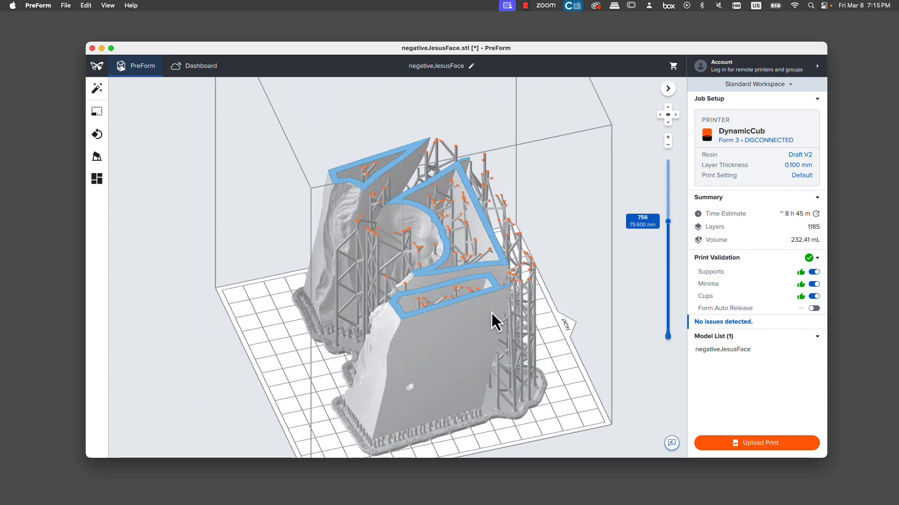
right_drag(495, 412, 658, 279)
drag(673, 228, 670, 159)
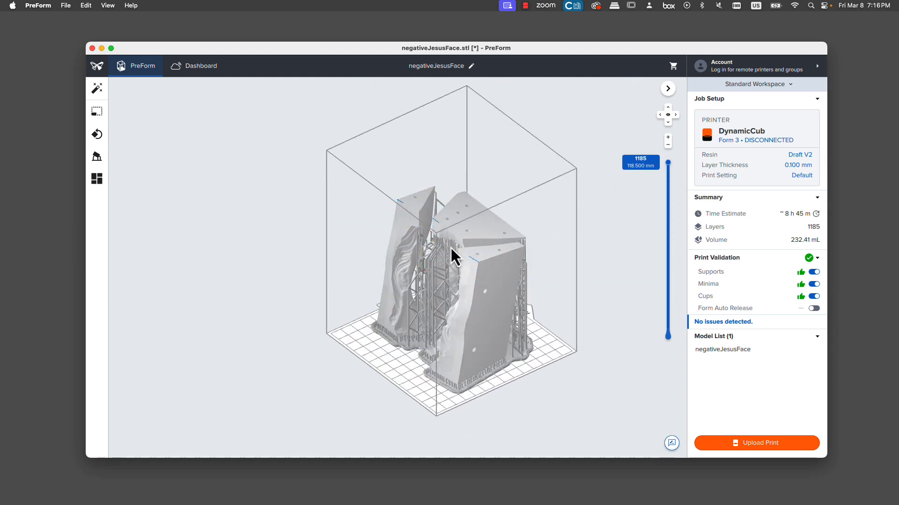
Step: Switch to Calculator, multiply 0.15 by 230 to estimate the resin cost, and close it
key(super+Tab)
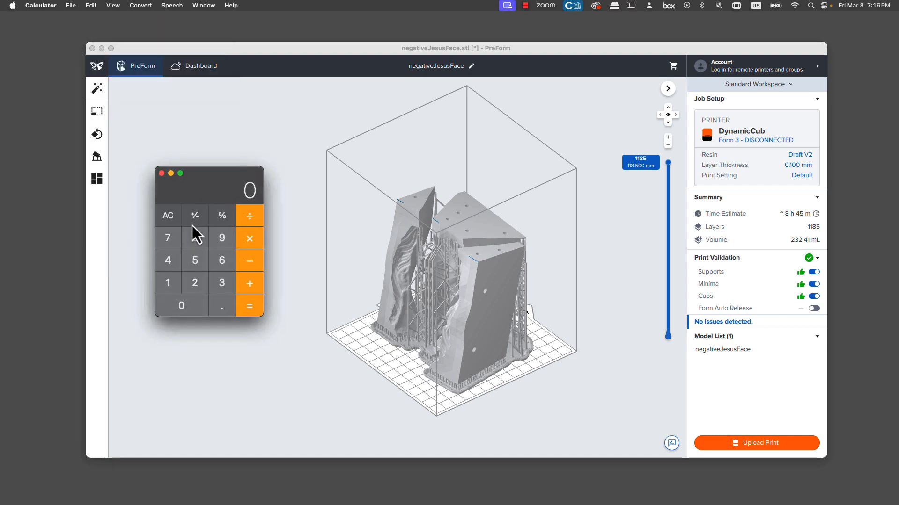
text(0.15)
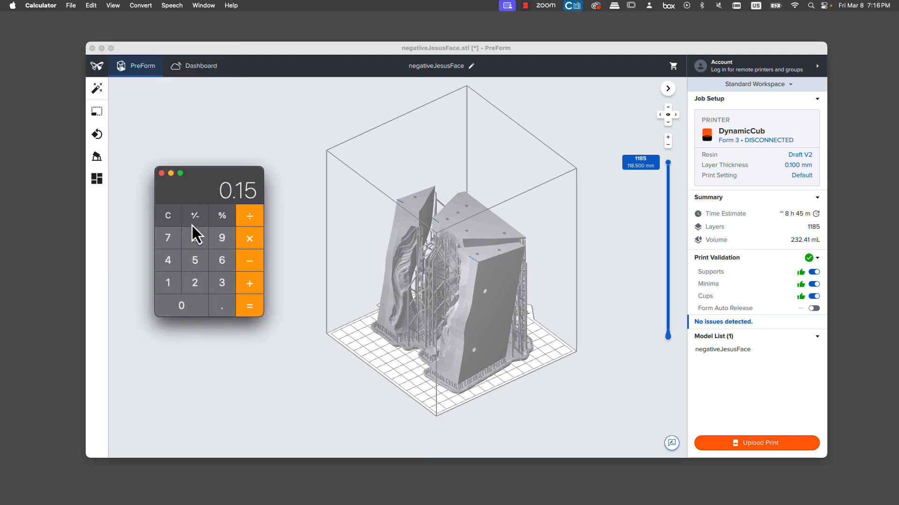
text(*2)
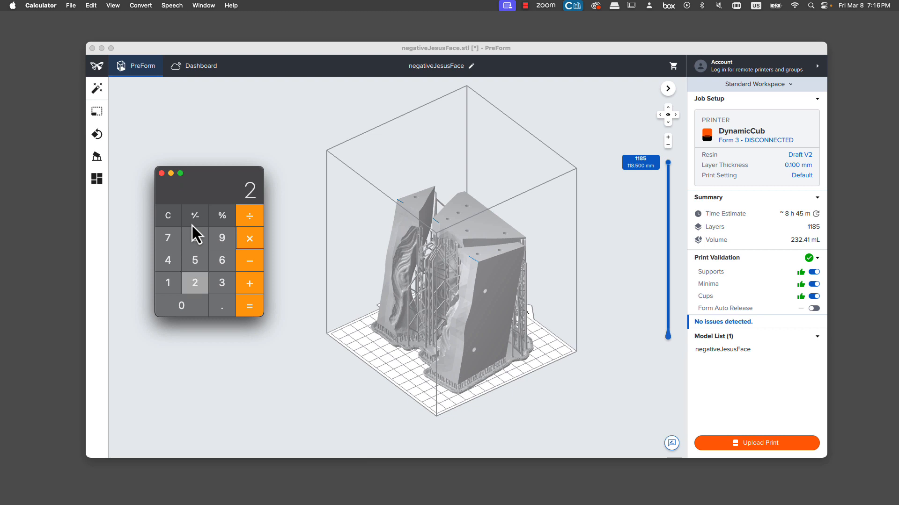
text(230)
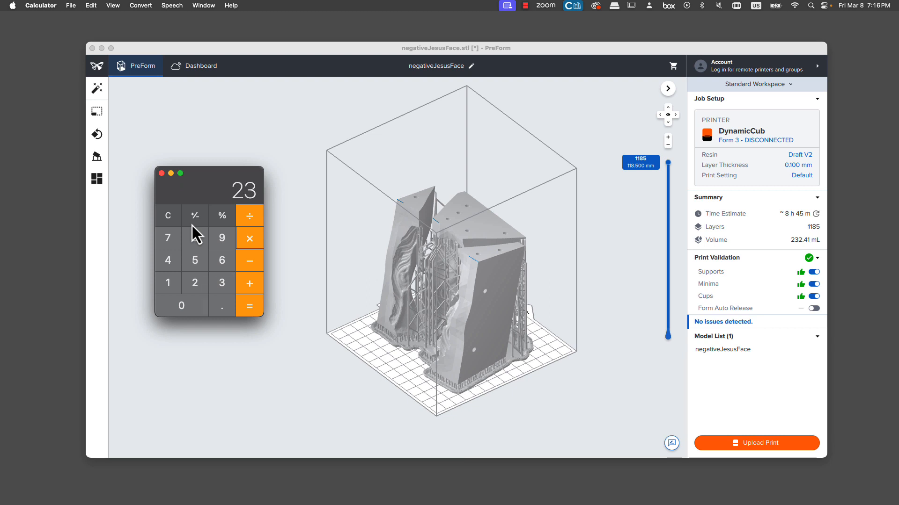
key(Return)
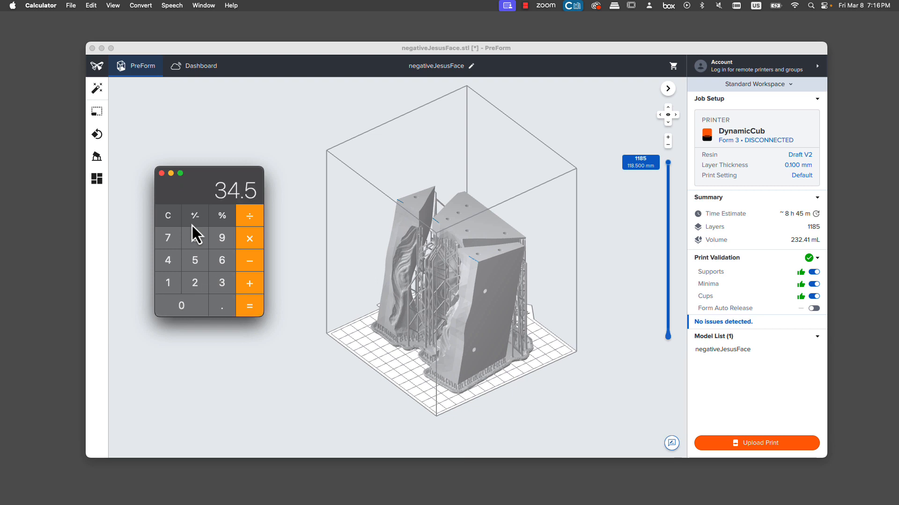
click(164, 175)
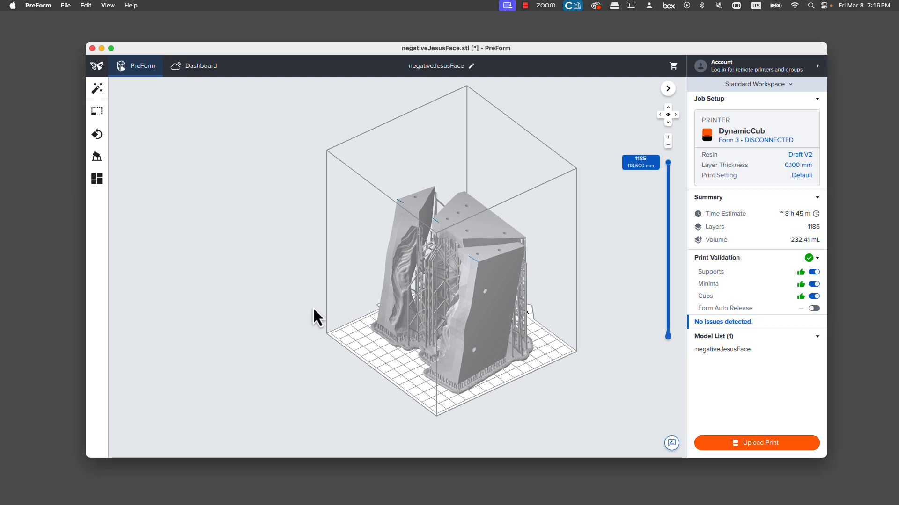
mouse_move(313, 307)
right_down()
mouse_move(404, 249)
mouse_move(324, 313)
right_up()
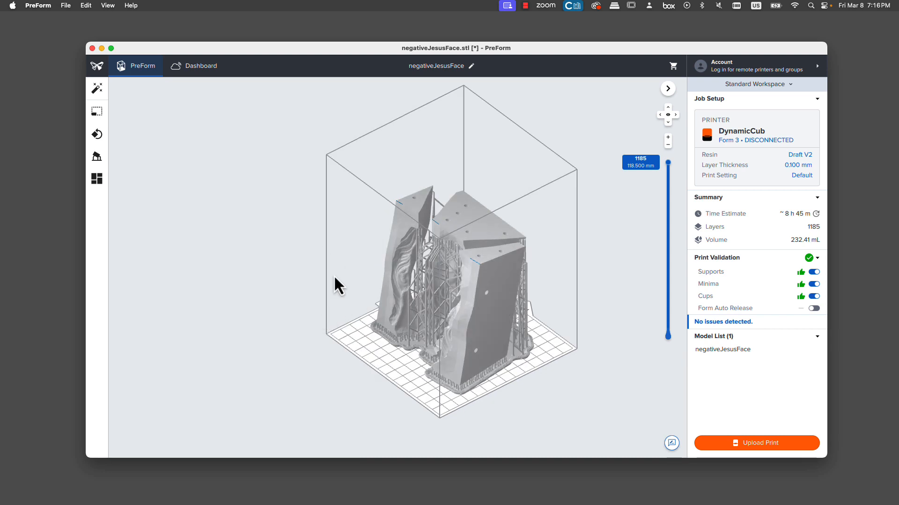
right_drag(334, 277, 556, 284)
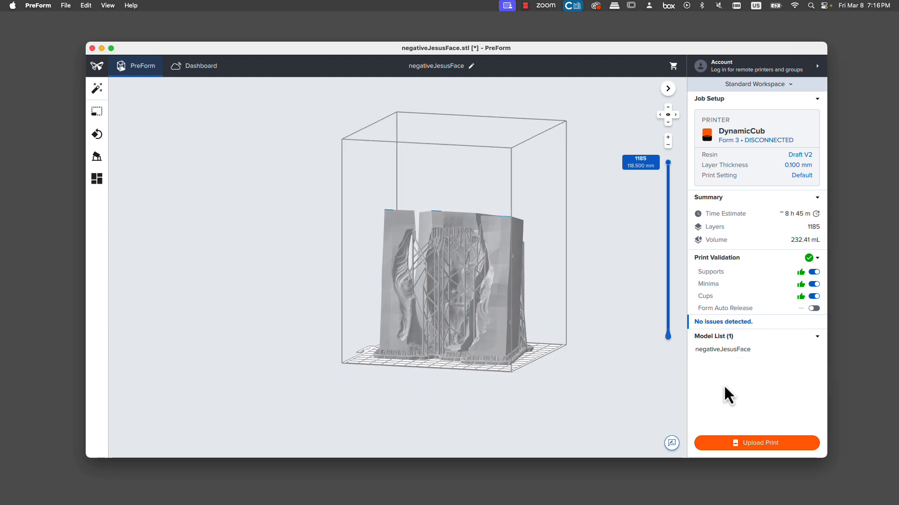